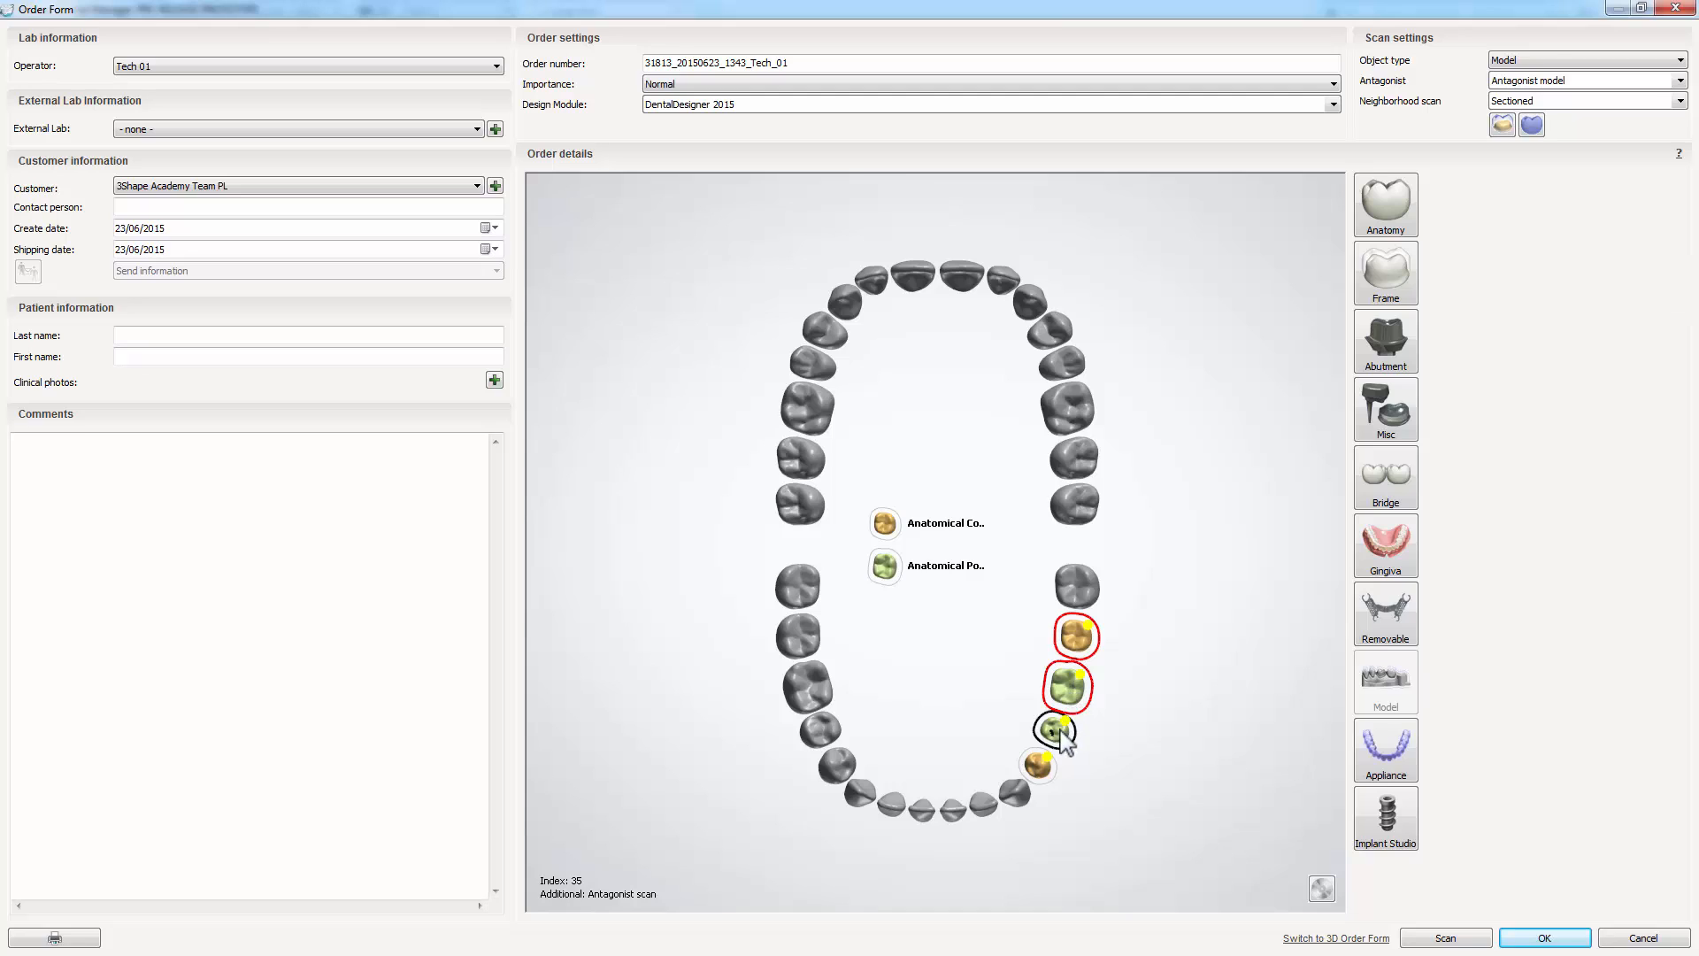
- Connect teeth 37 to 34, which carry anatomical copings and anatomical pontics, into one bridge
{"action": "left_click", "coordinate": [1385, 478]}
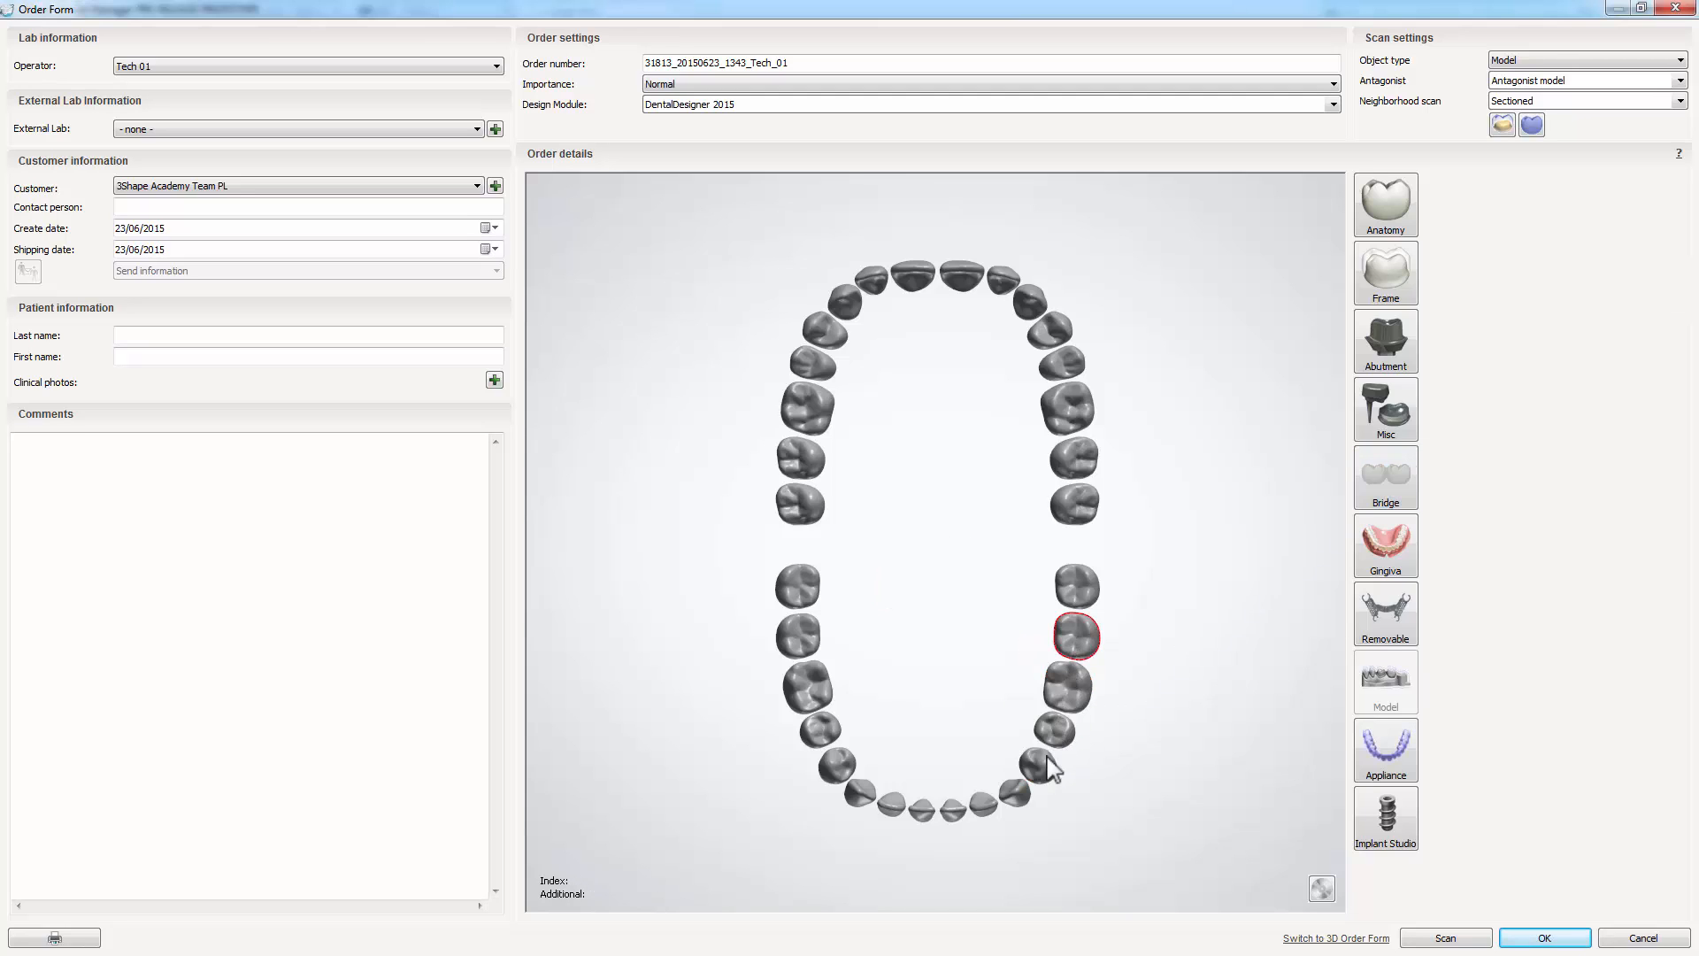
- Define frame copings on teeth 37 and 34 with library pontics on 36 and 35, and connect all four as a bridge
{"action": "left_click", "coordinate": [1037, 762], "text": "ctrl"}
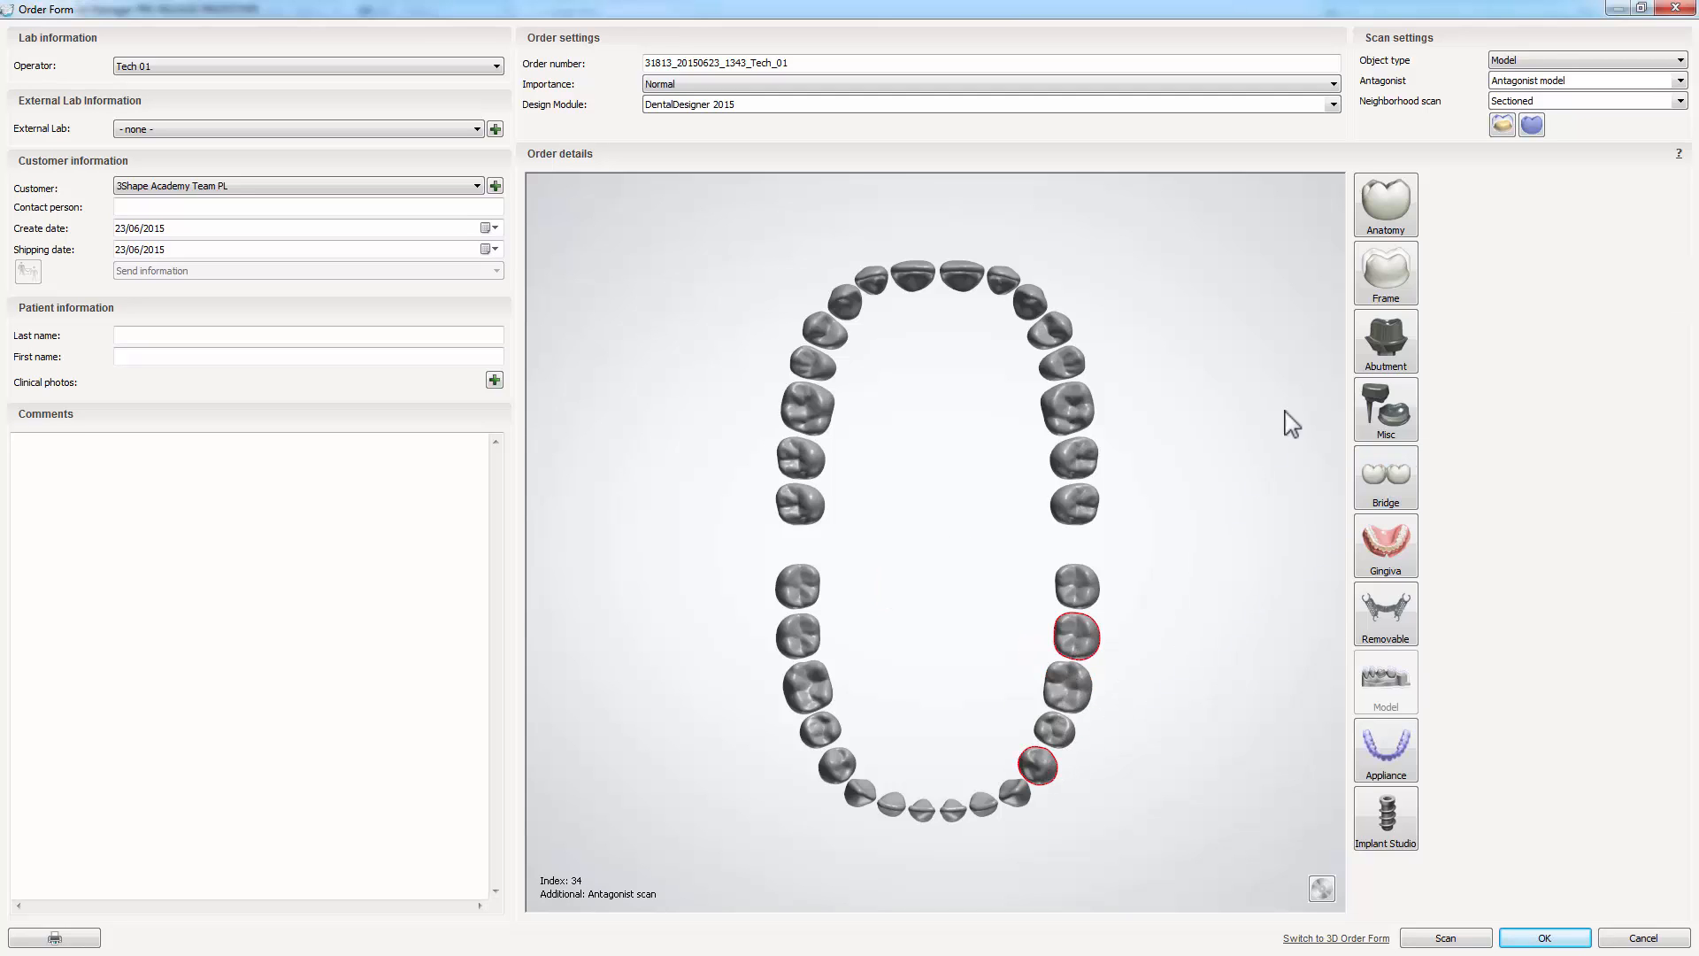
{"action": "left_click", "coordinate": [1385, 275]}
{"action": "left_click", "coordinate": [1437, 263]}
{"action": "left_click_drag", "start_coordinate": [1068, 687], "coordinate": [1062, 740]}
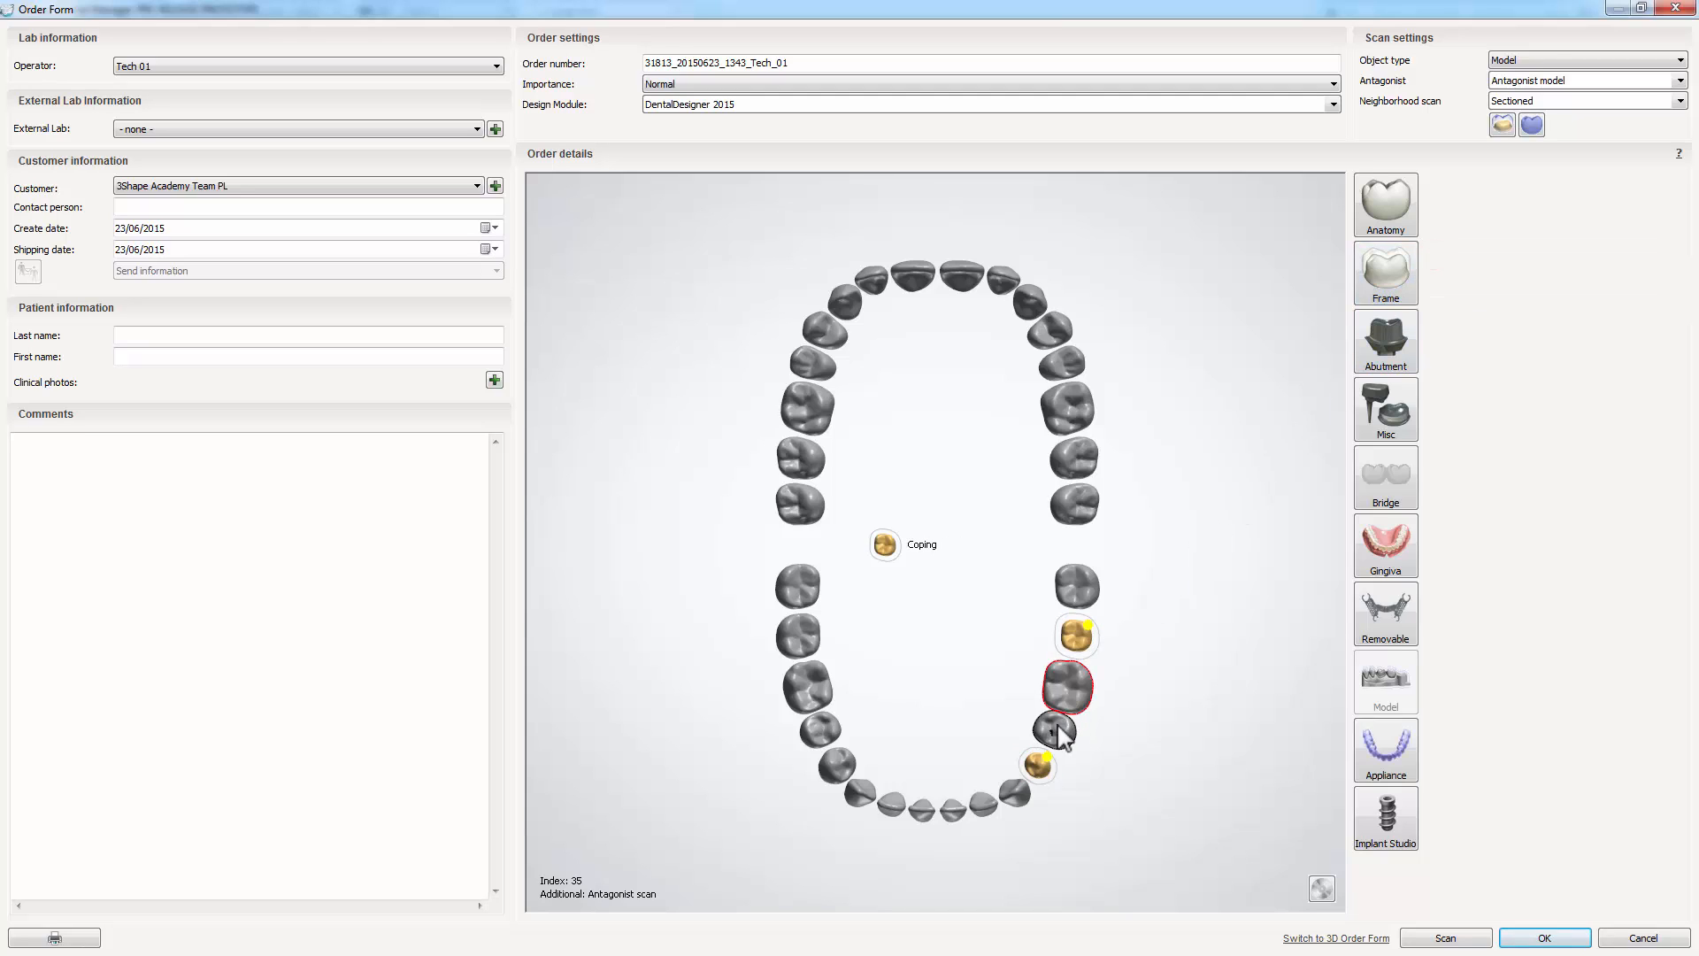
{"action": "left_click", "coordinate": [1385, 270]}
{"action": "left_click", "coordinate": [1466, 258]}
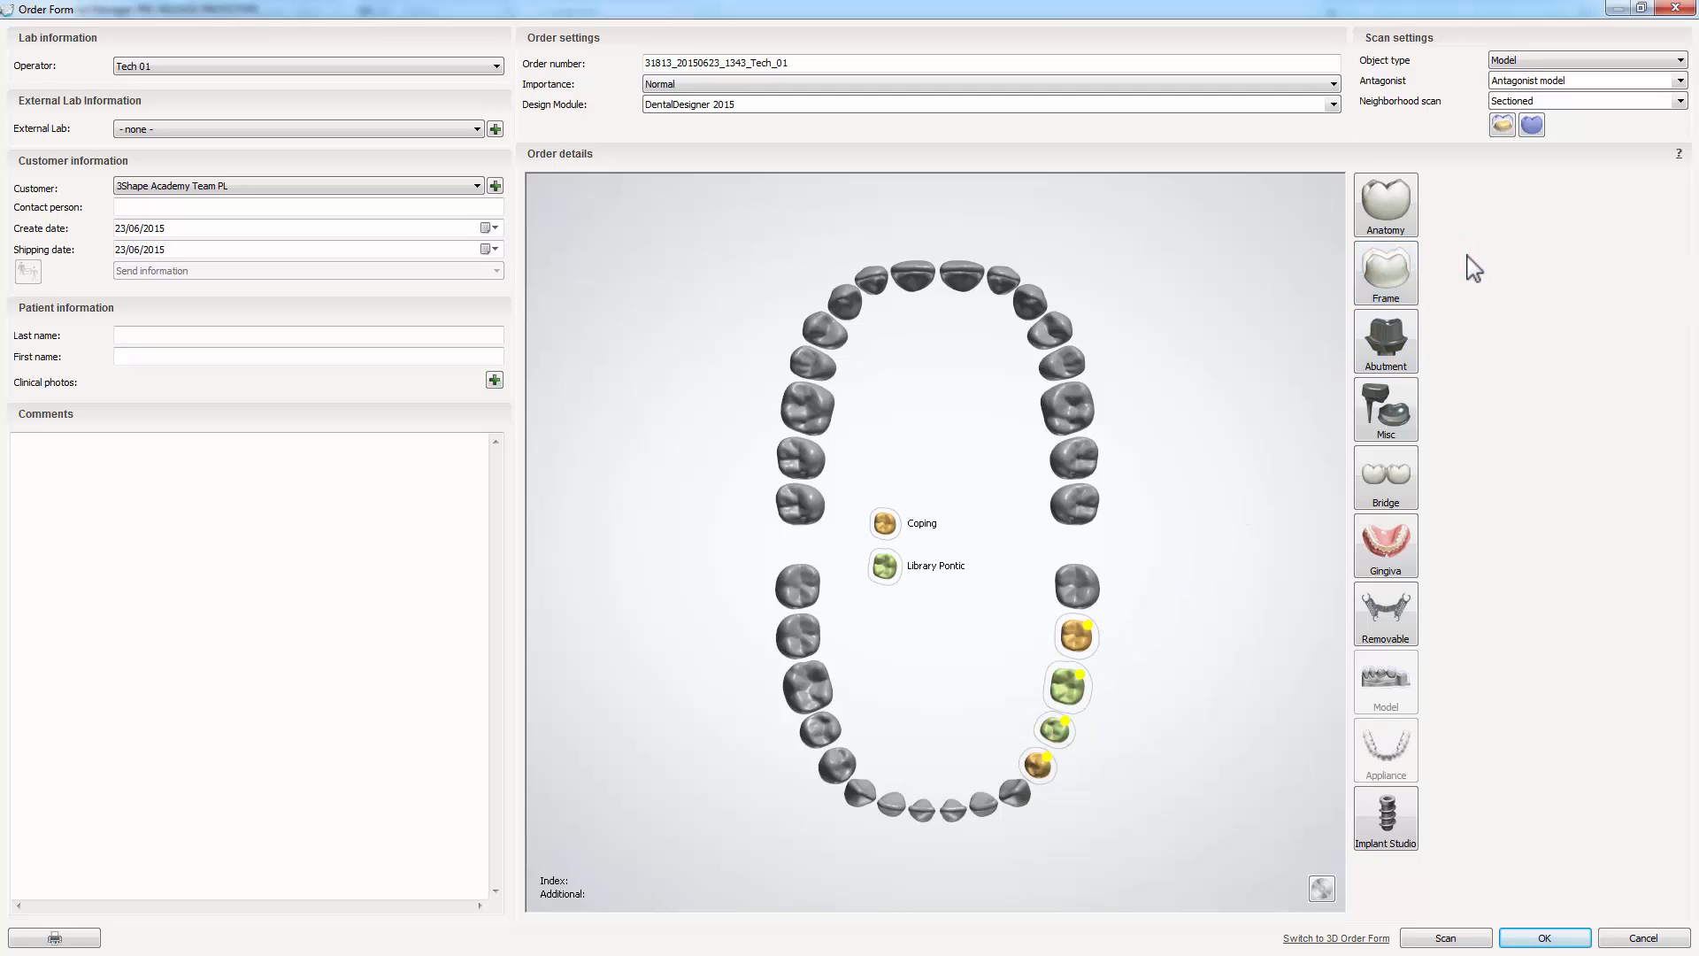
{"action": "left_click_drag", "start_coordinate": [1077, 635], "coordinate": [1037, 766]}
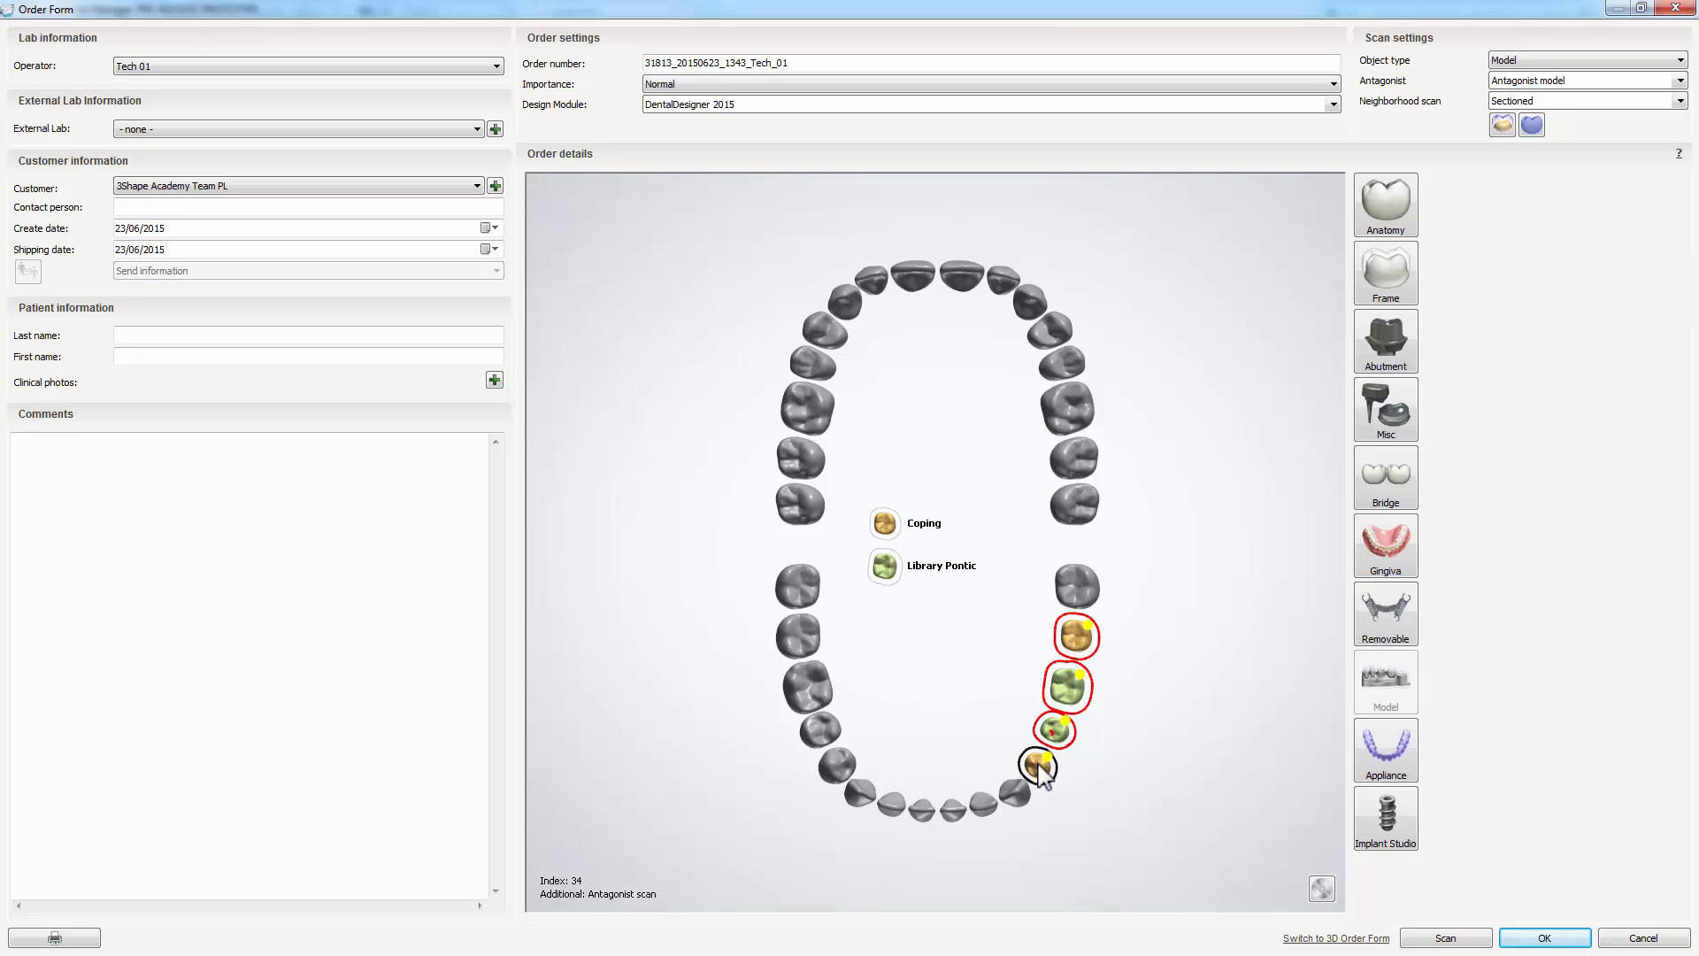
{"action": "left_click", "coordinate": [1386, 485]}
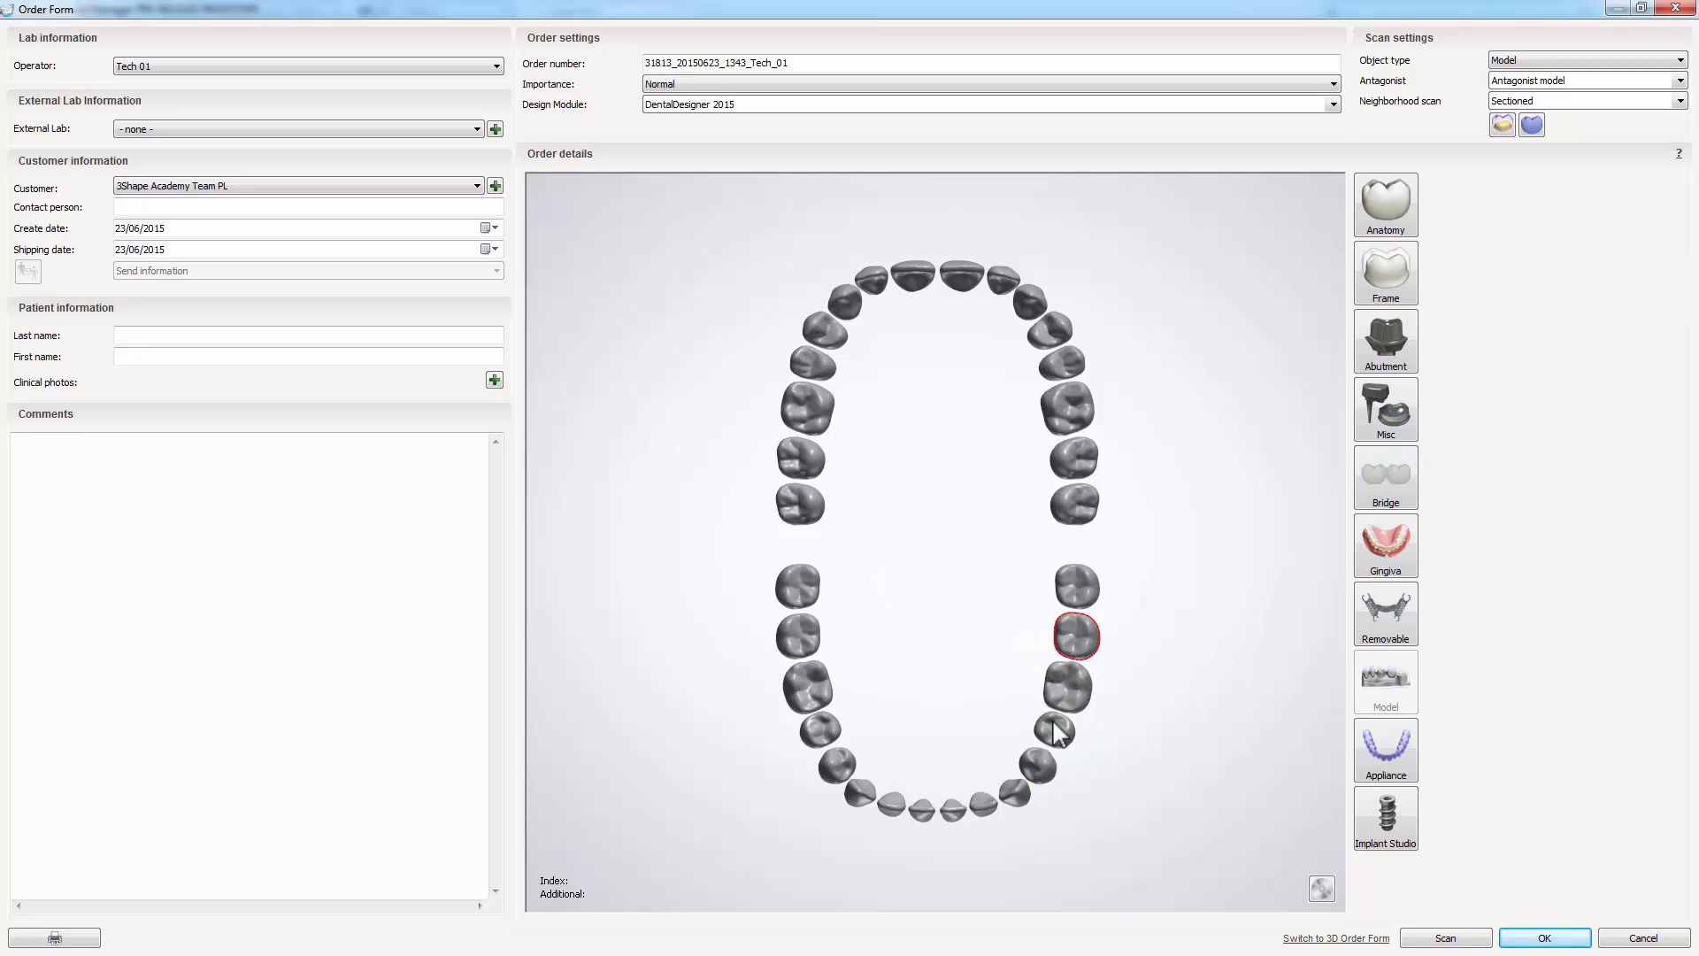
- Define crowns on teeth 37 and 34 with crown pontics on 36 and 35, and connect all four as a bridge
{"action": "left_click", "coordinate": [1037, 767], "text": "ctrl"}
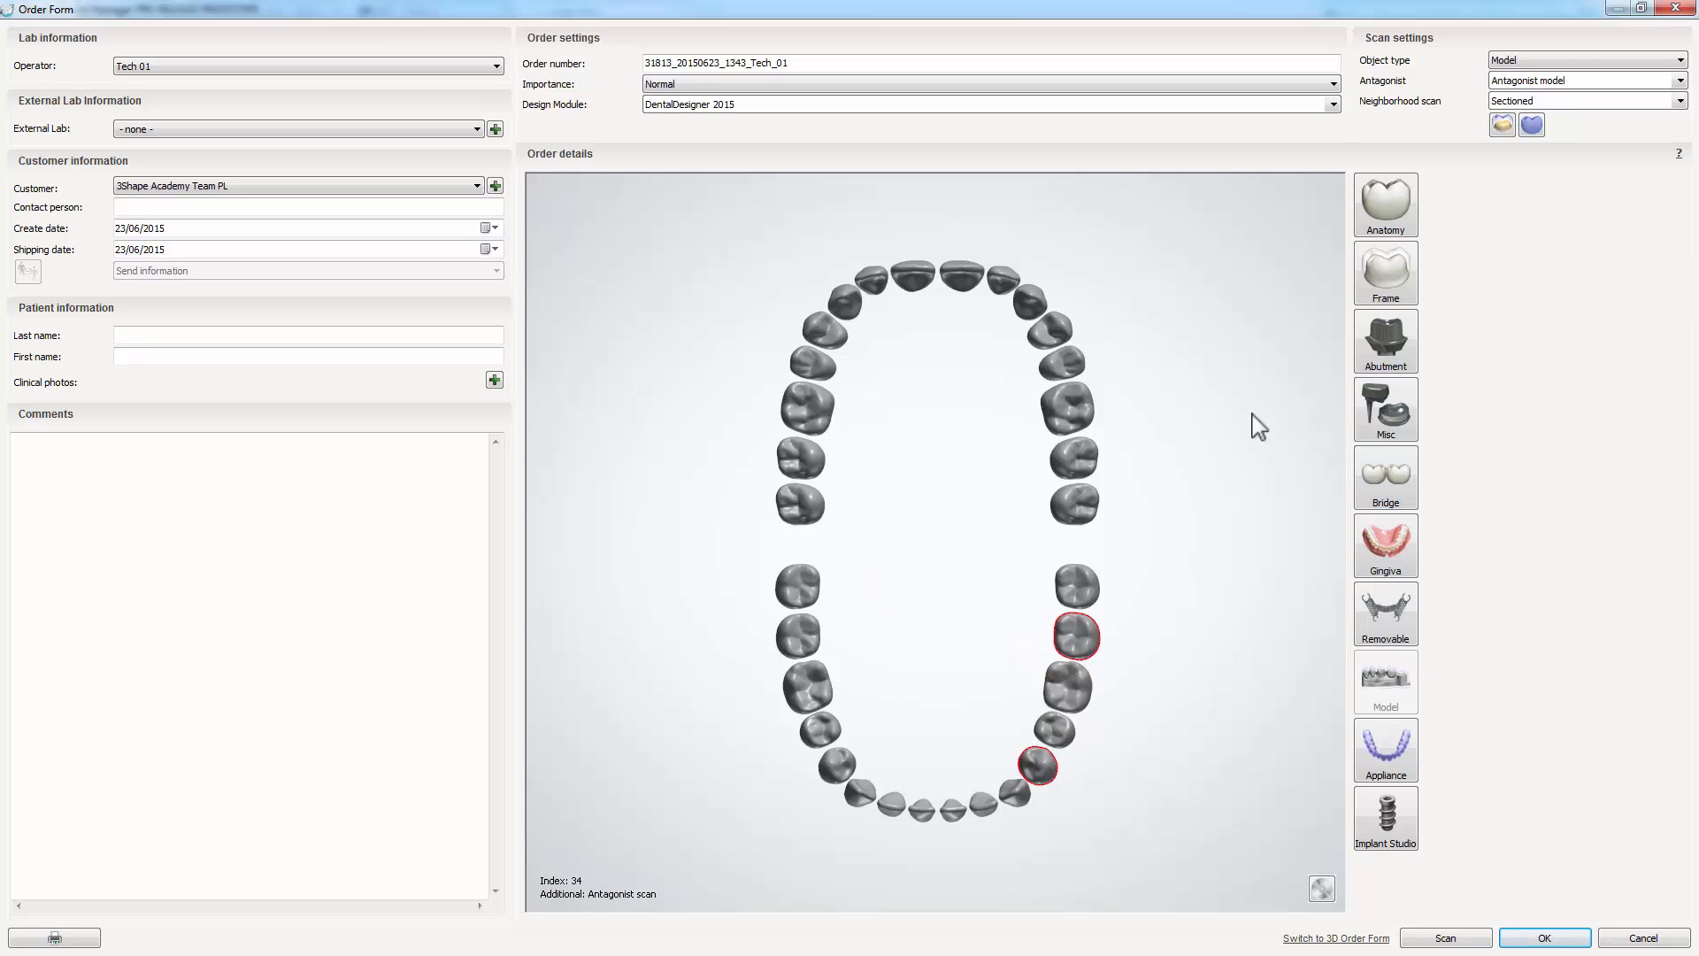
{"action": "left_click", "coordinate": [1382, 206]}
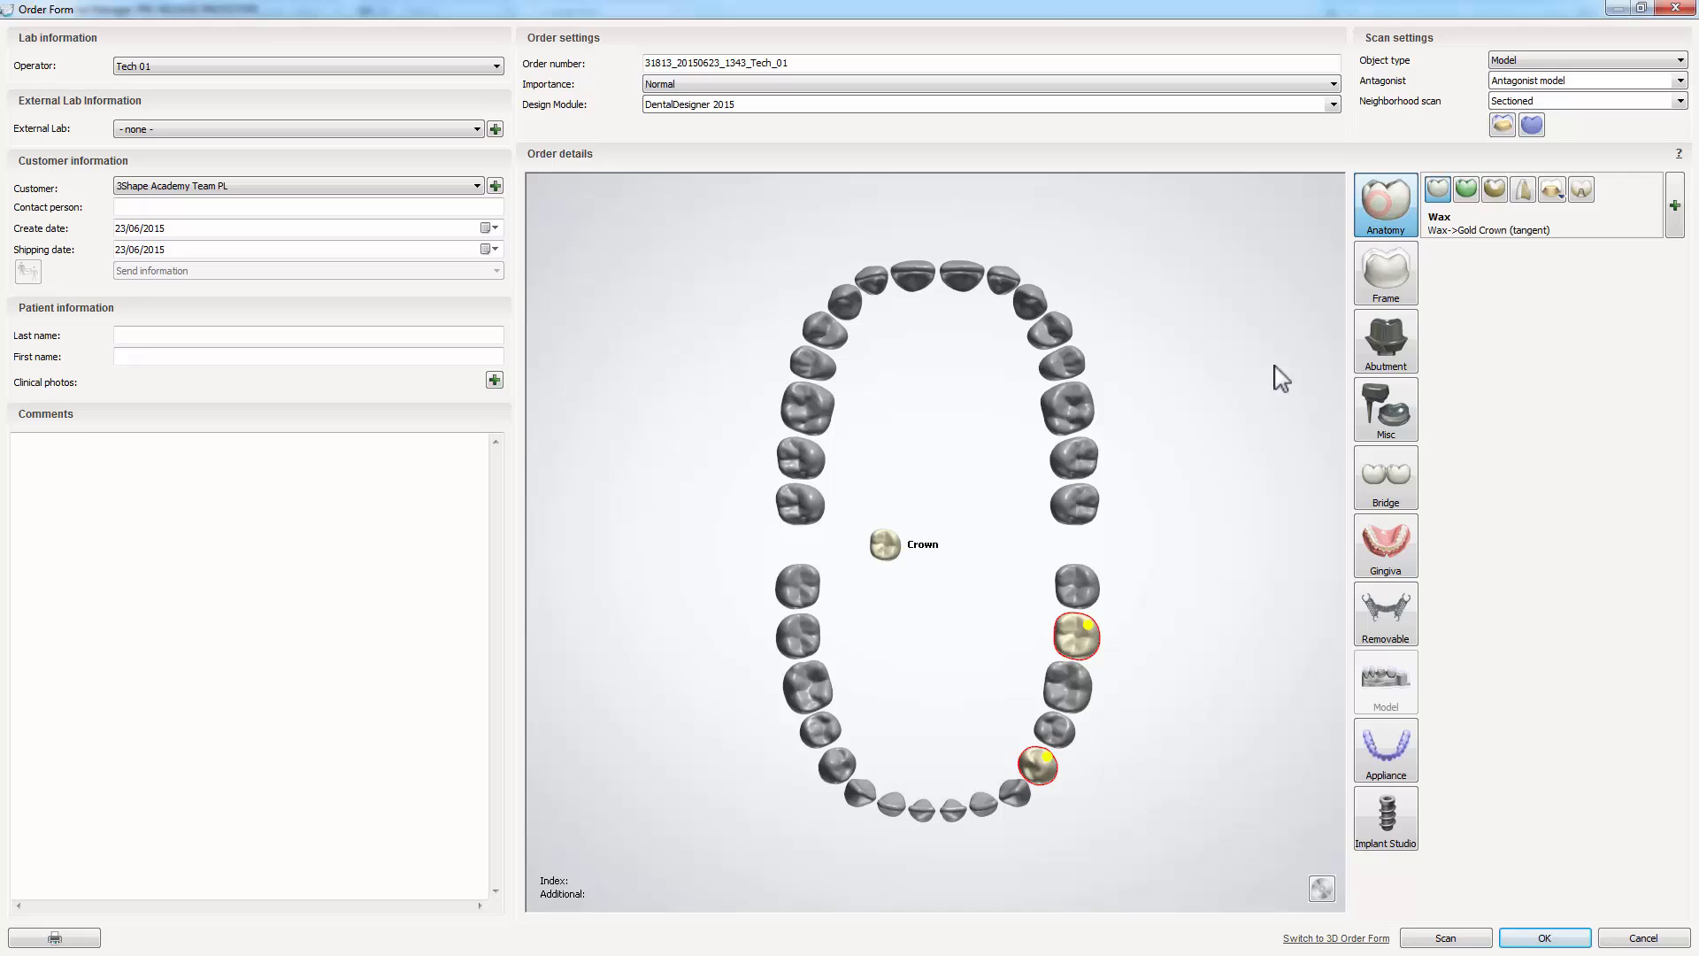
{"action": "left_click", "coordinate": [1062, 719], "text": "ctrl"}
{"action": "left_click", "coordinate": [1386, 202]}
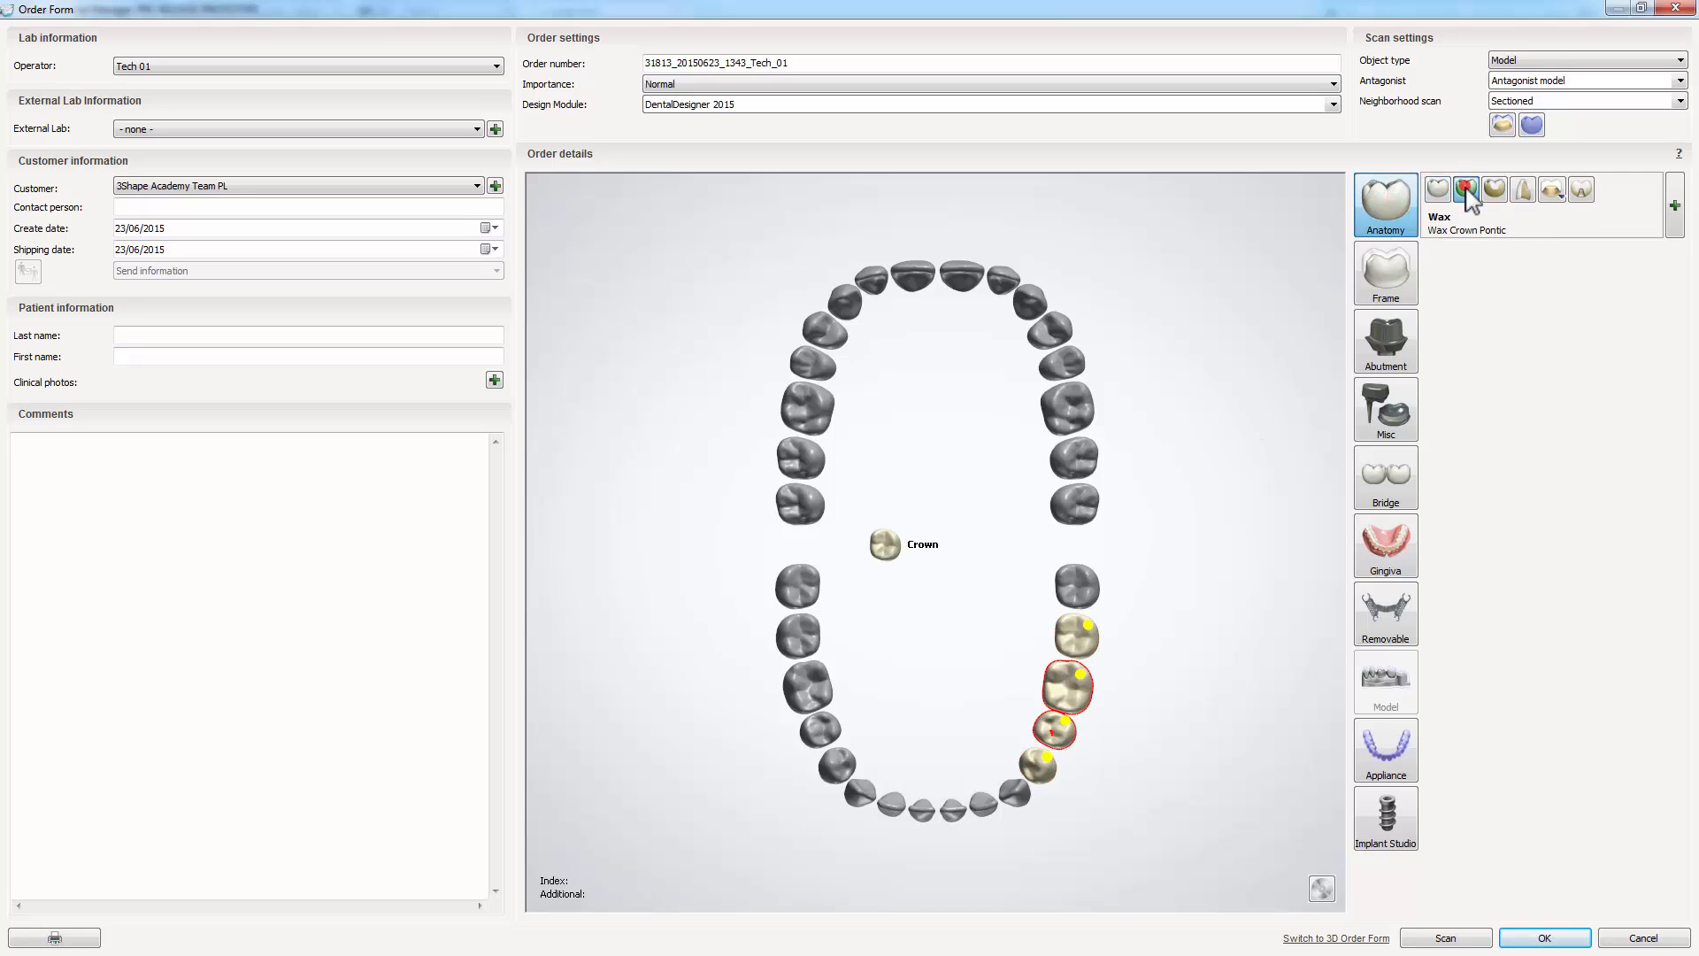
{"action": "left_click", "coordinate": [1466, 190]}
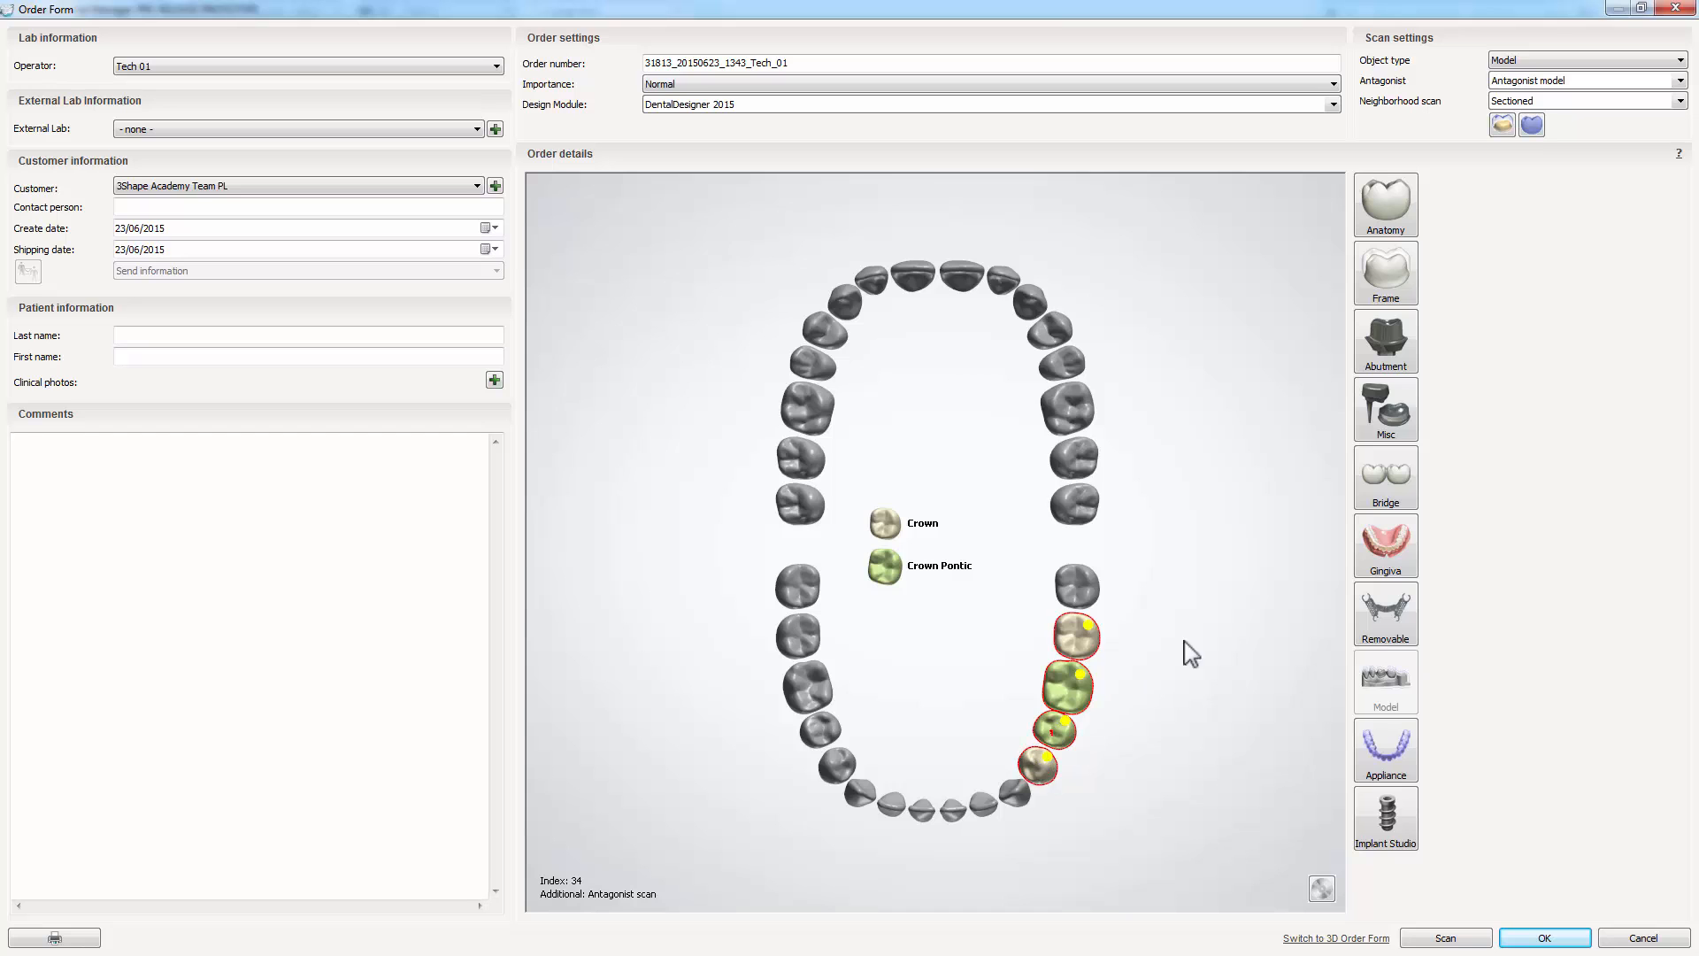
{"action": "left_click", "coordinate": [1388, 482]}
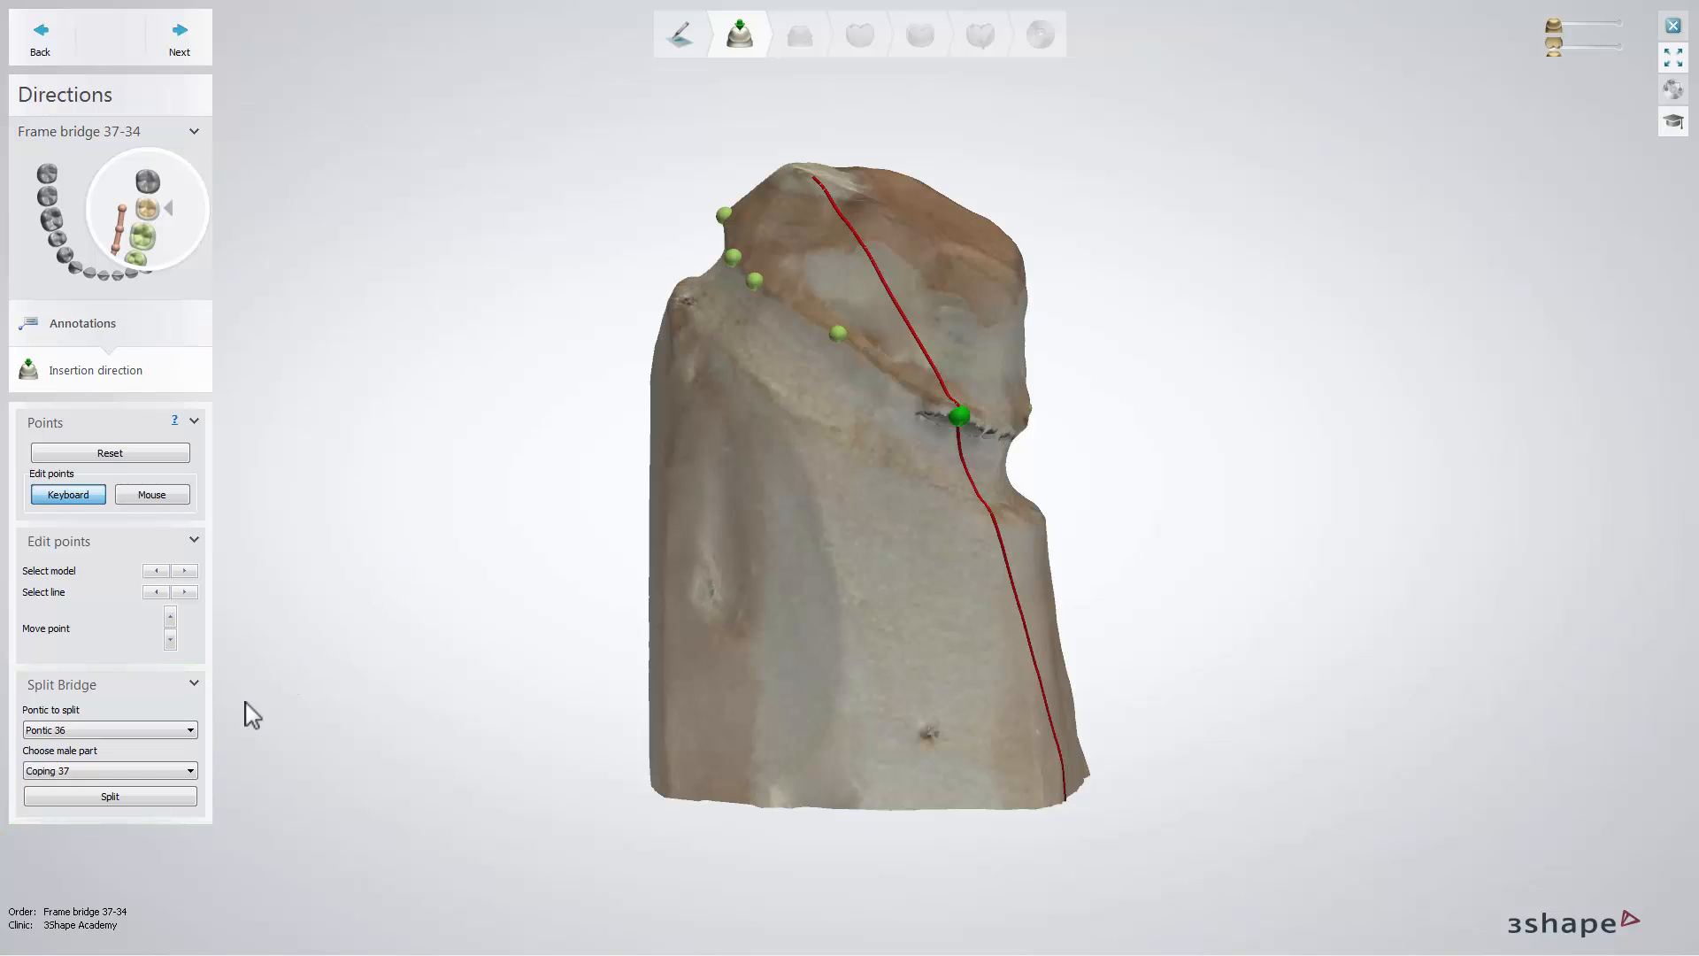
- Split the bridge at pontic 36 with coping 37 as the male part
{"action": "left_click", "coordinate": [142, 796]}
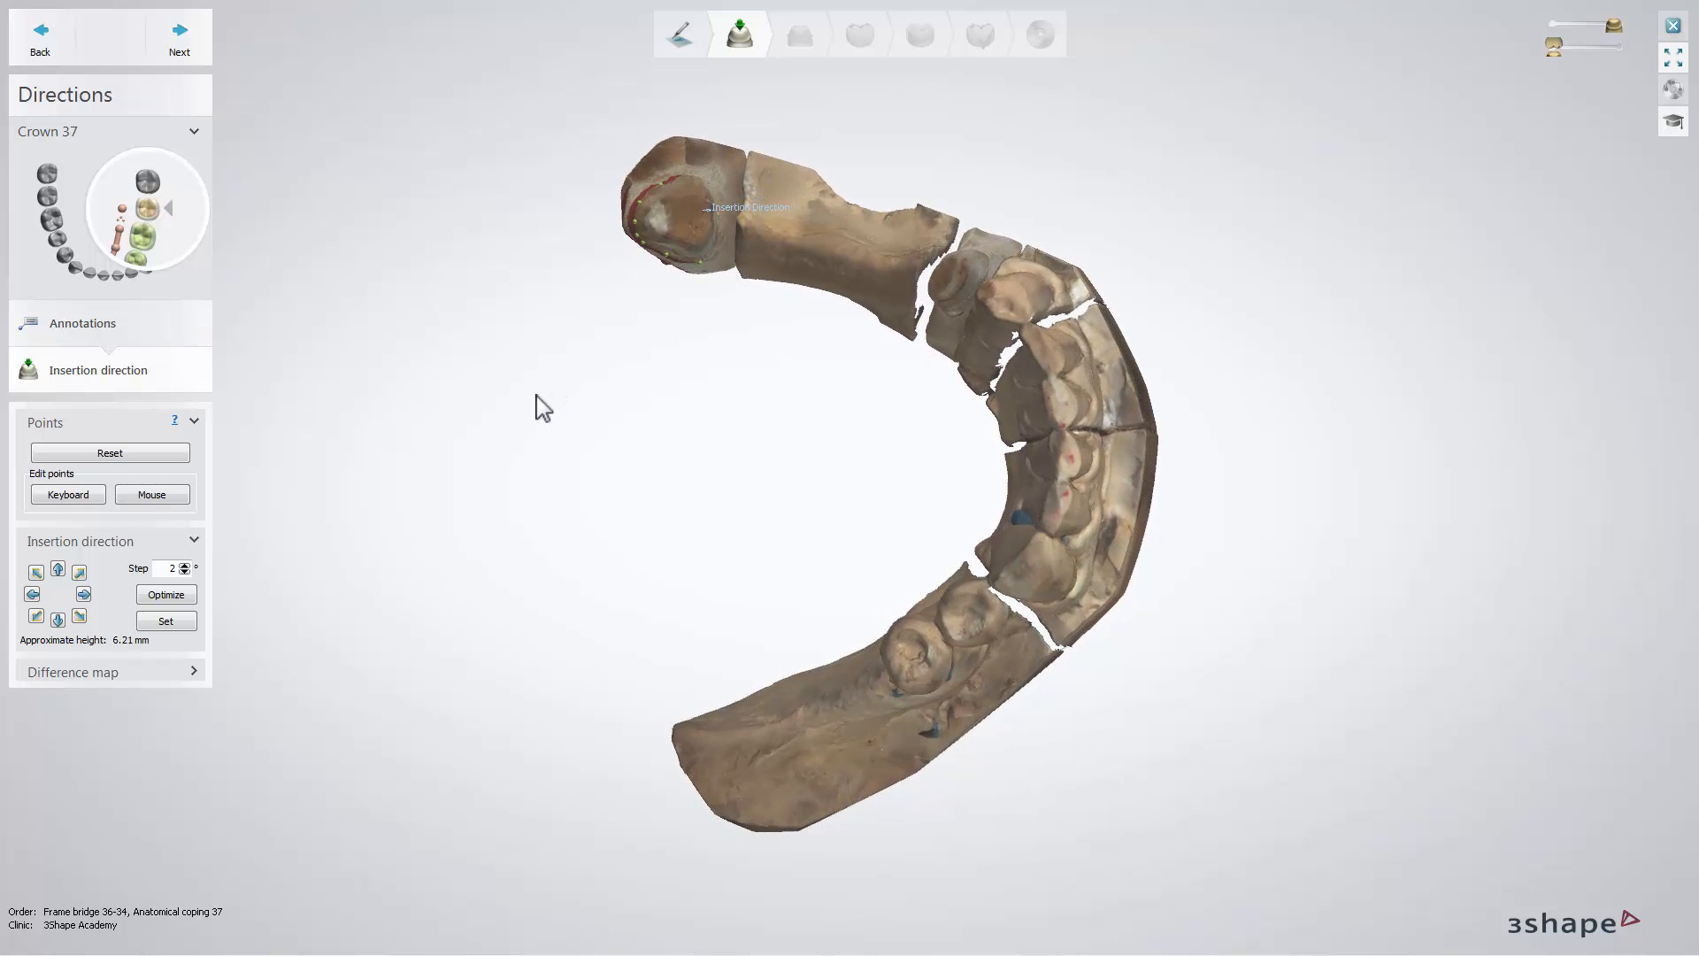
- Set the insertion directions of crown 37 and of frame bridge 36-34 from the viewing direction, and continue to the interfaces
{"action": "left_click", "coordinate": [187, 621]}
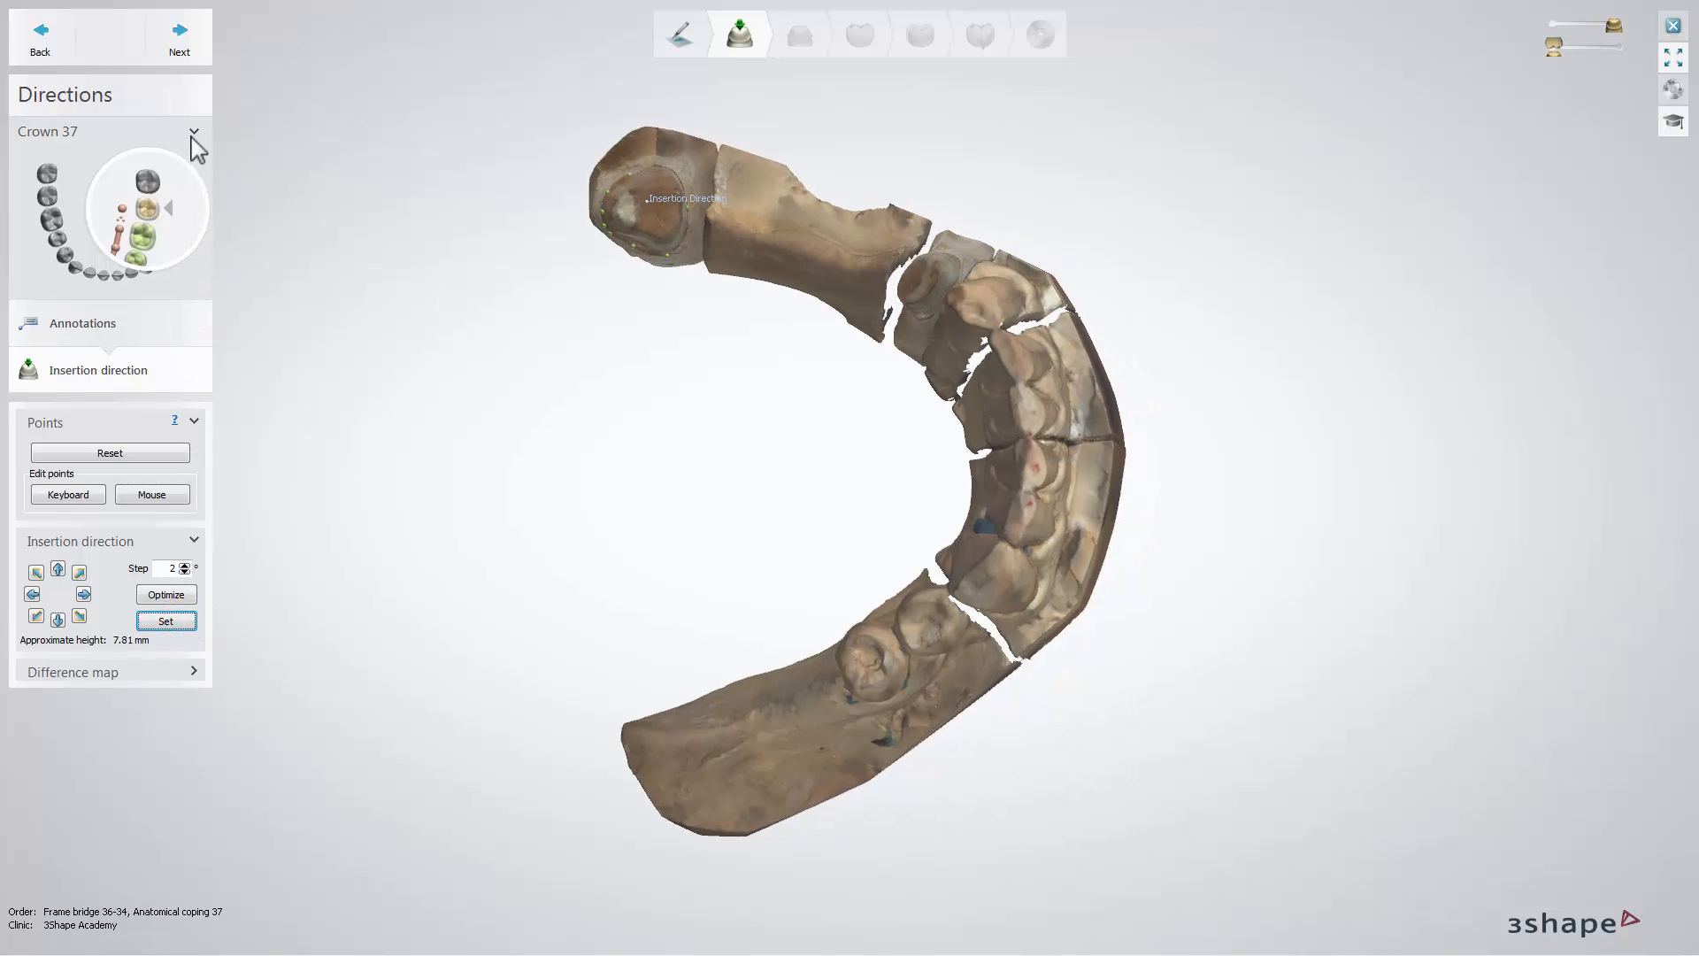
{"action": "left_click", "coordinate": [192, 40]}
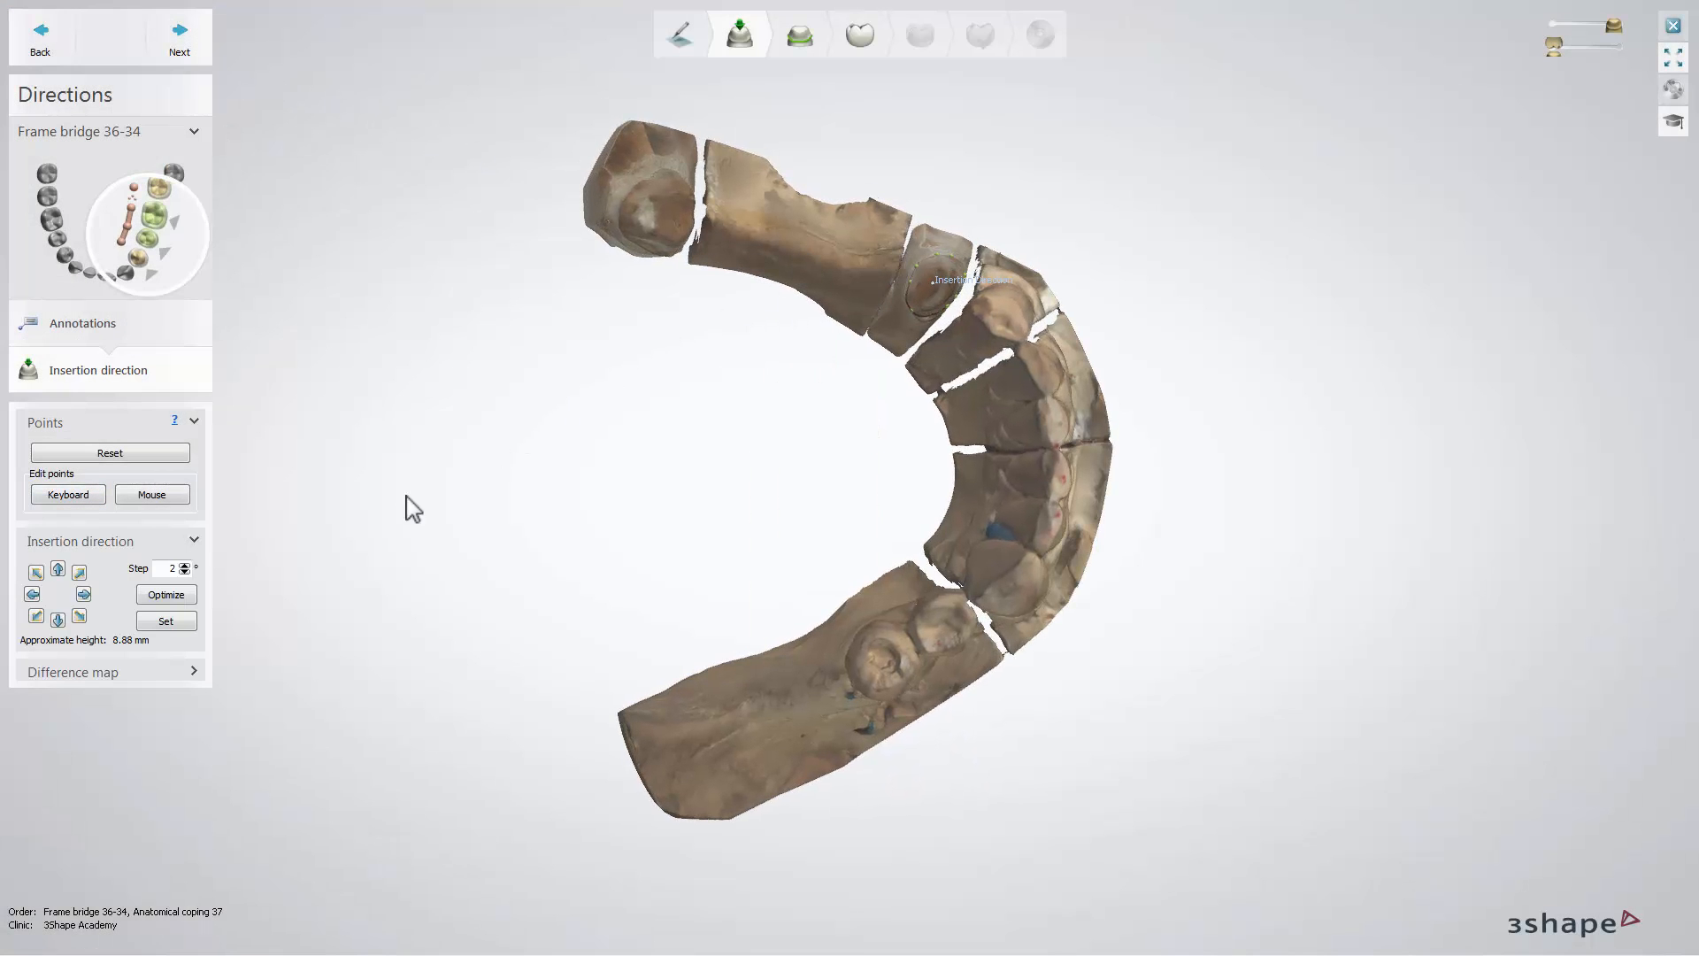
{"action": "left_click", "coordinate": [184, 621]}
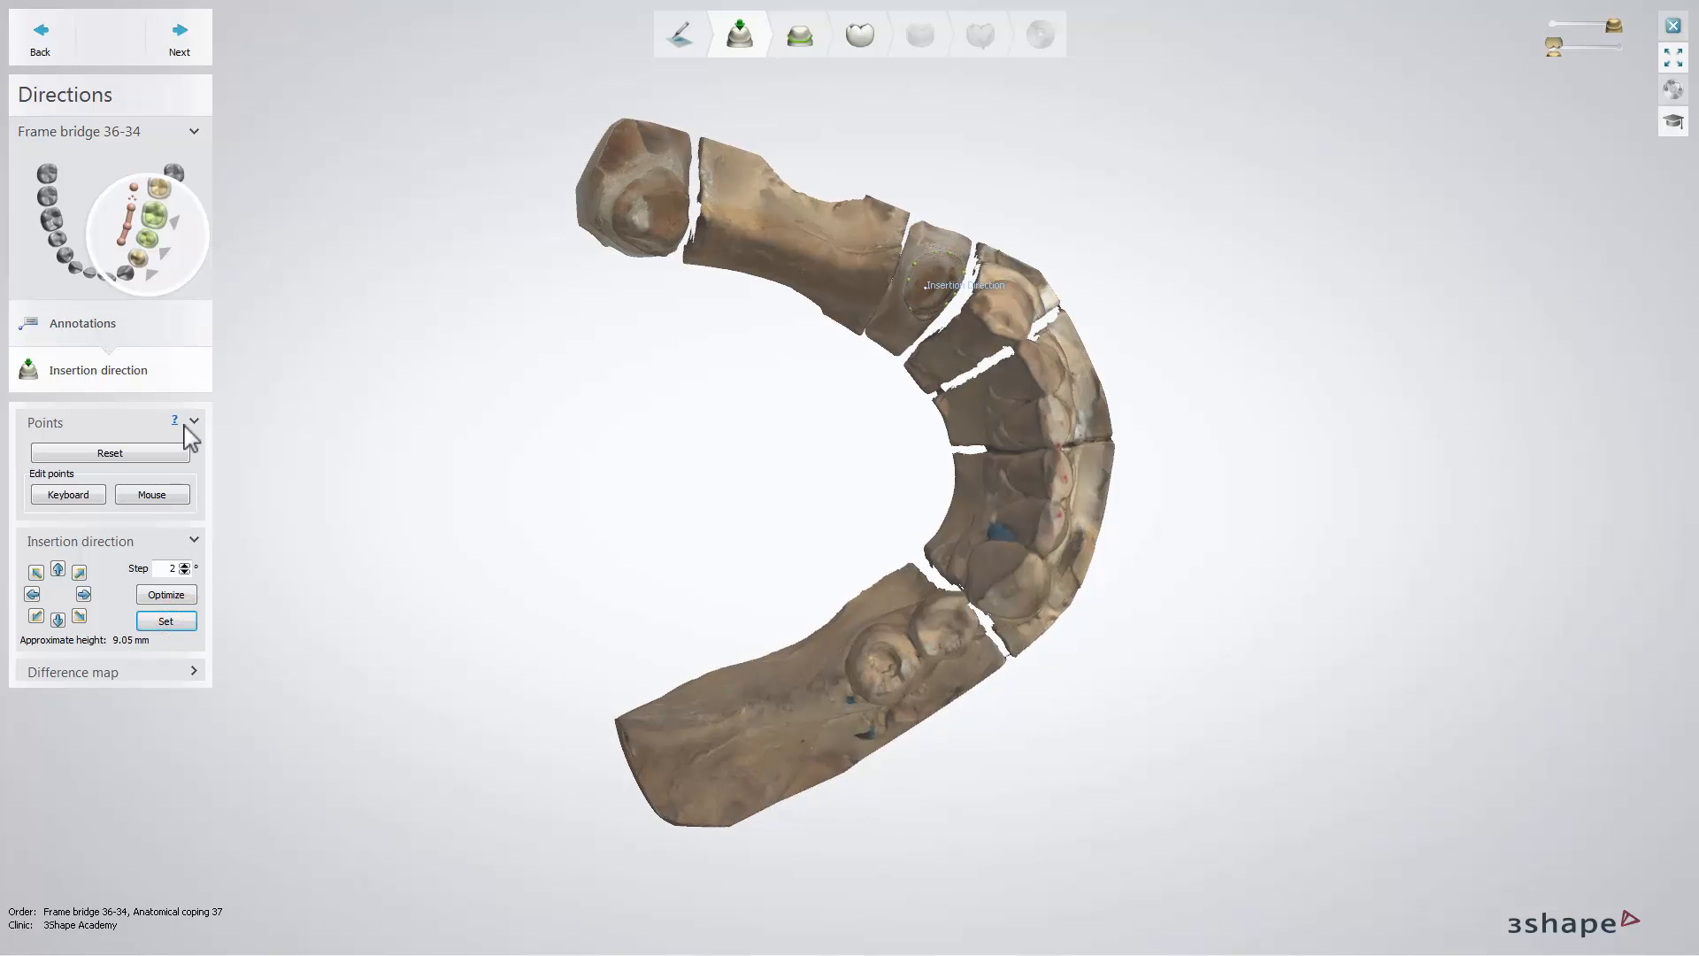
{"action": "left_click", "coordinate": [182, 39]}
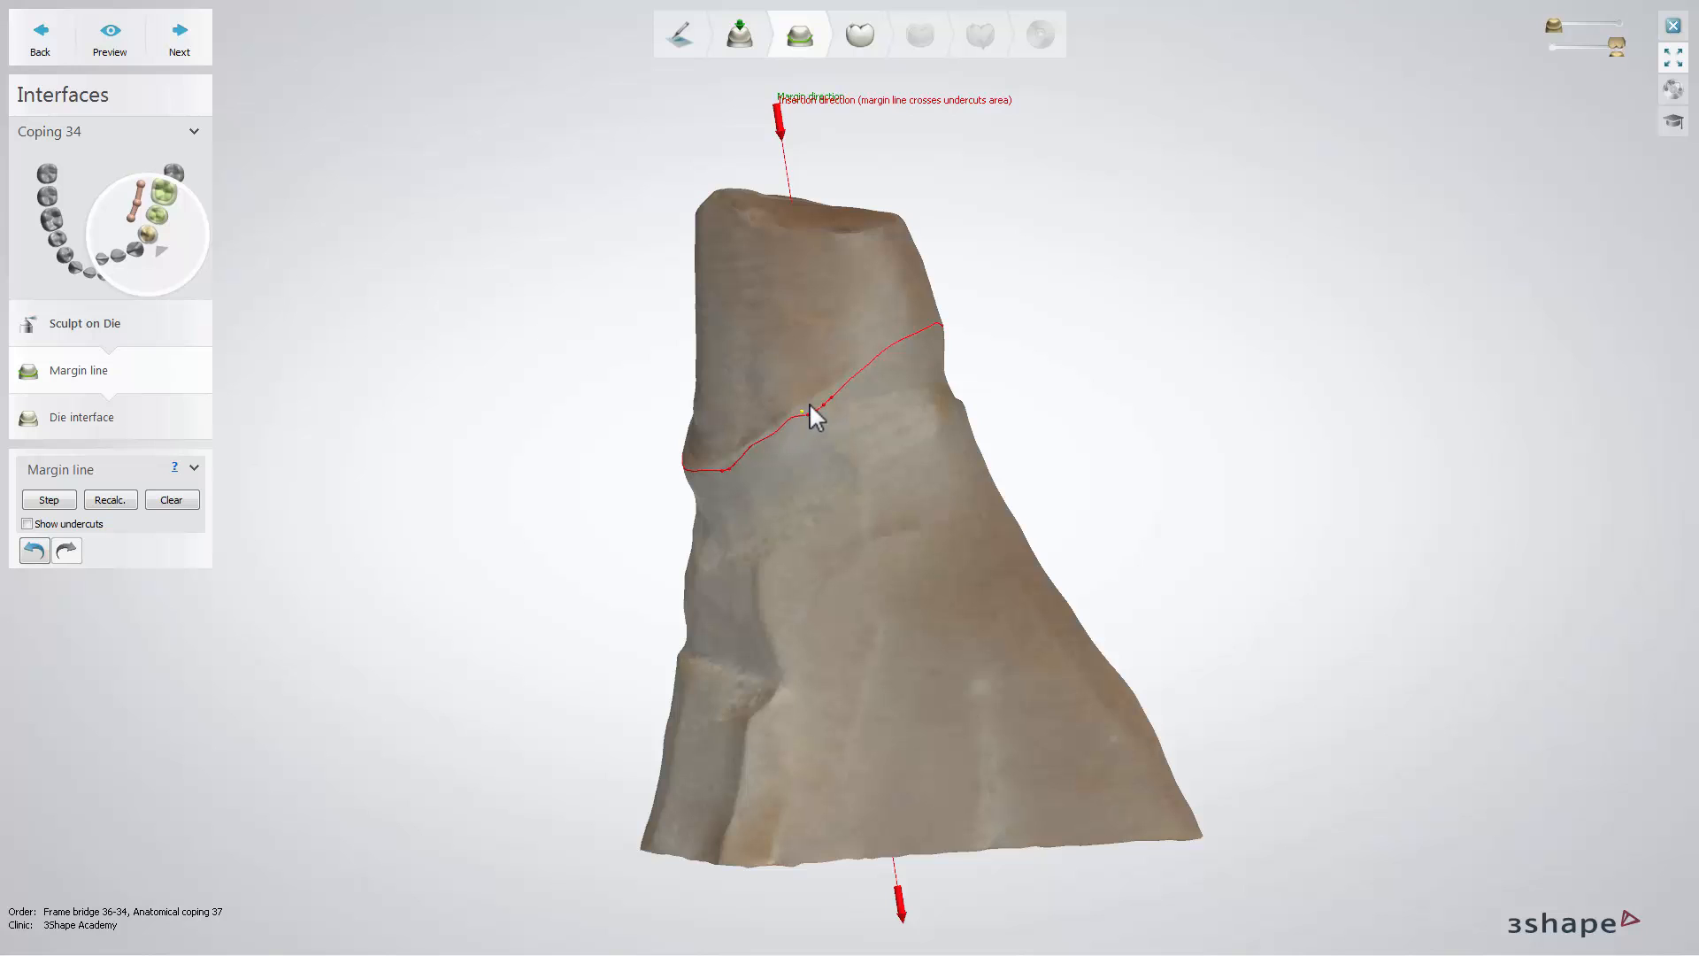
- Correct the margin line of coping 34 and generate its die interface preview with the Zr Coping (tangent) settings
{"action": "left_click", "coordinate": [752, 476]}
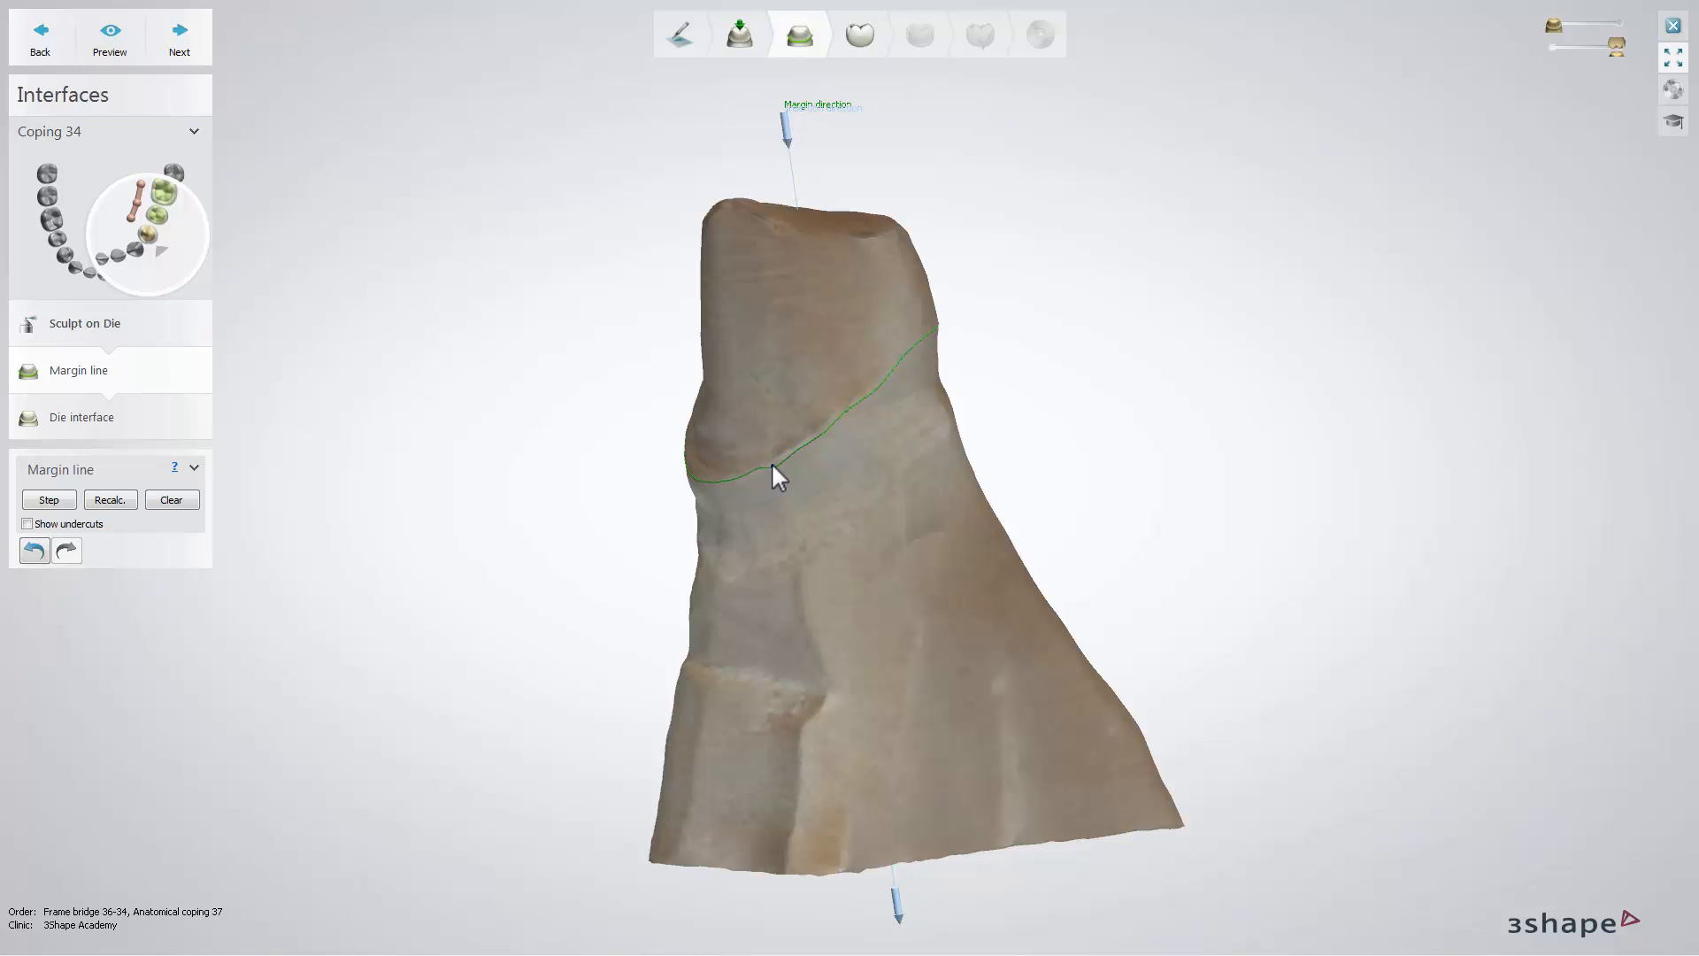
{"action": "left_click", "coordinate": [183, 39]}
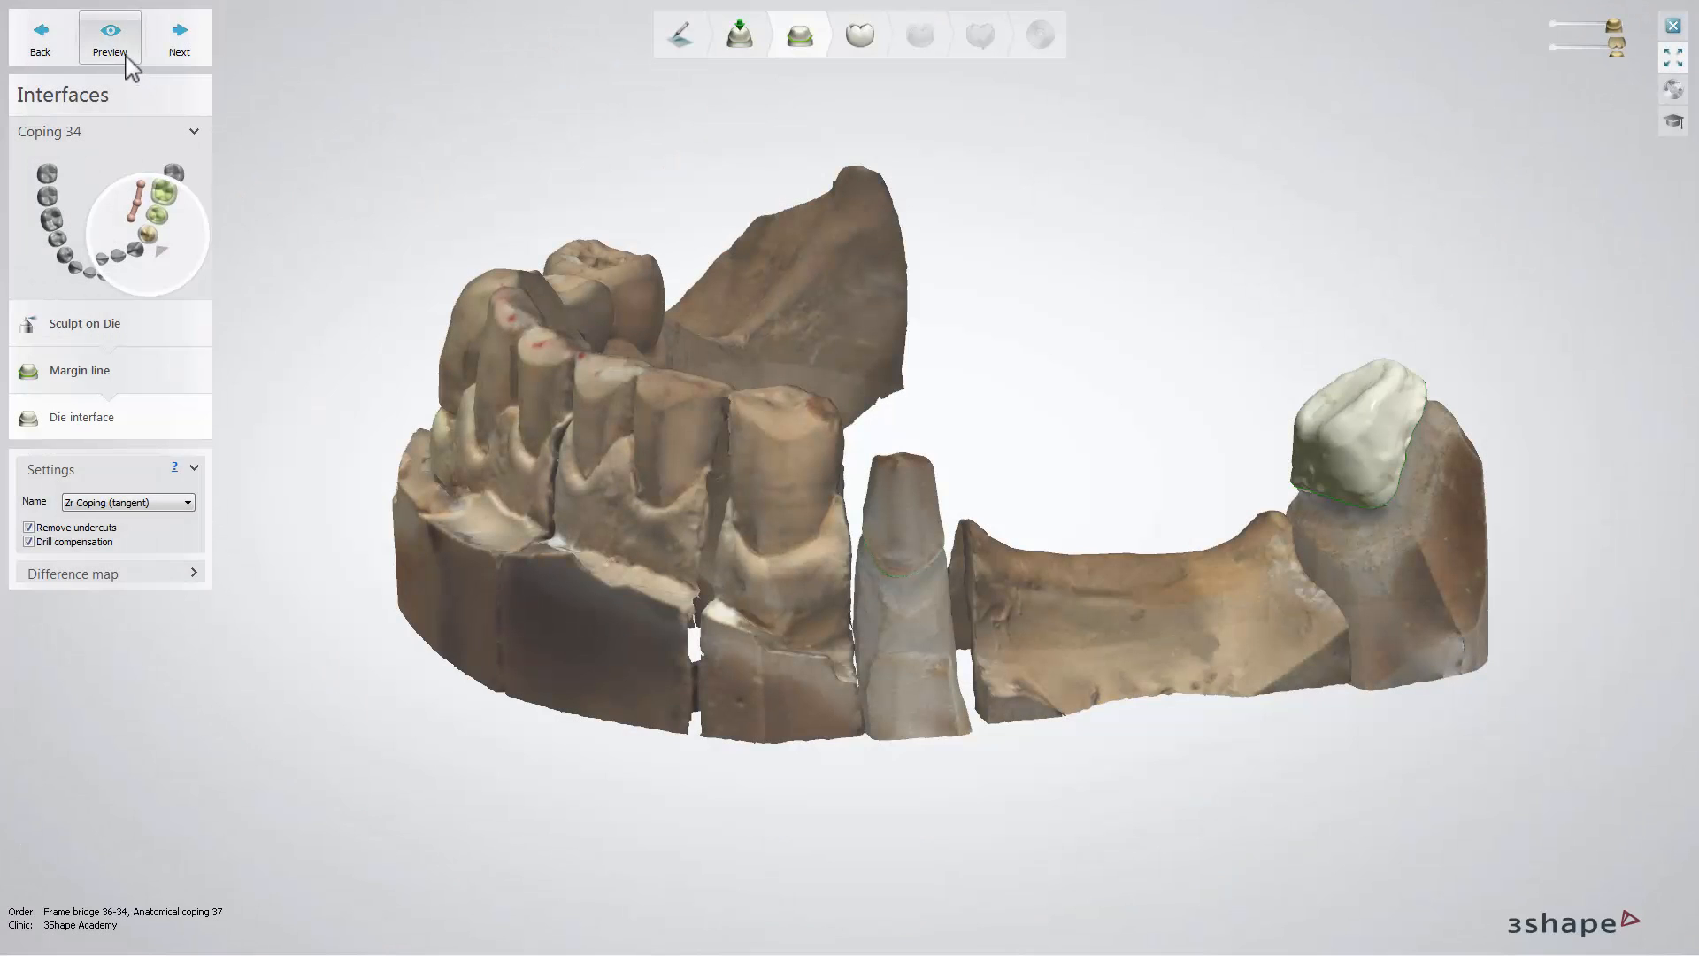
{"action": "left_click", "coordinate": [118, 41]}
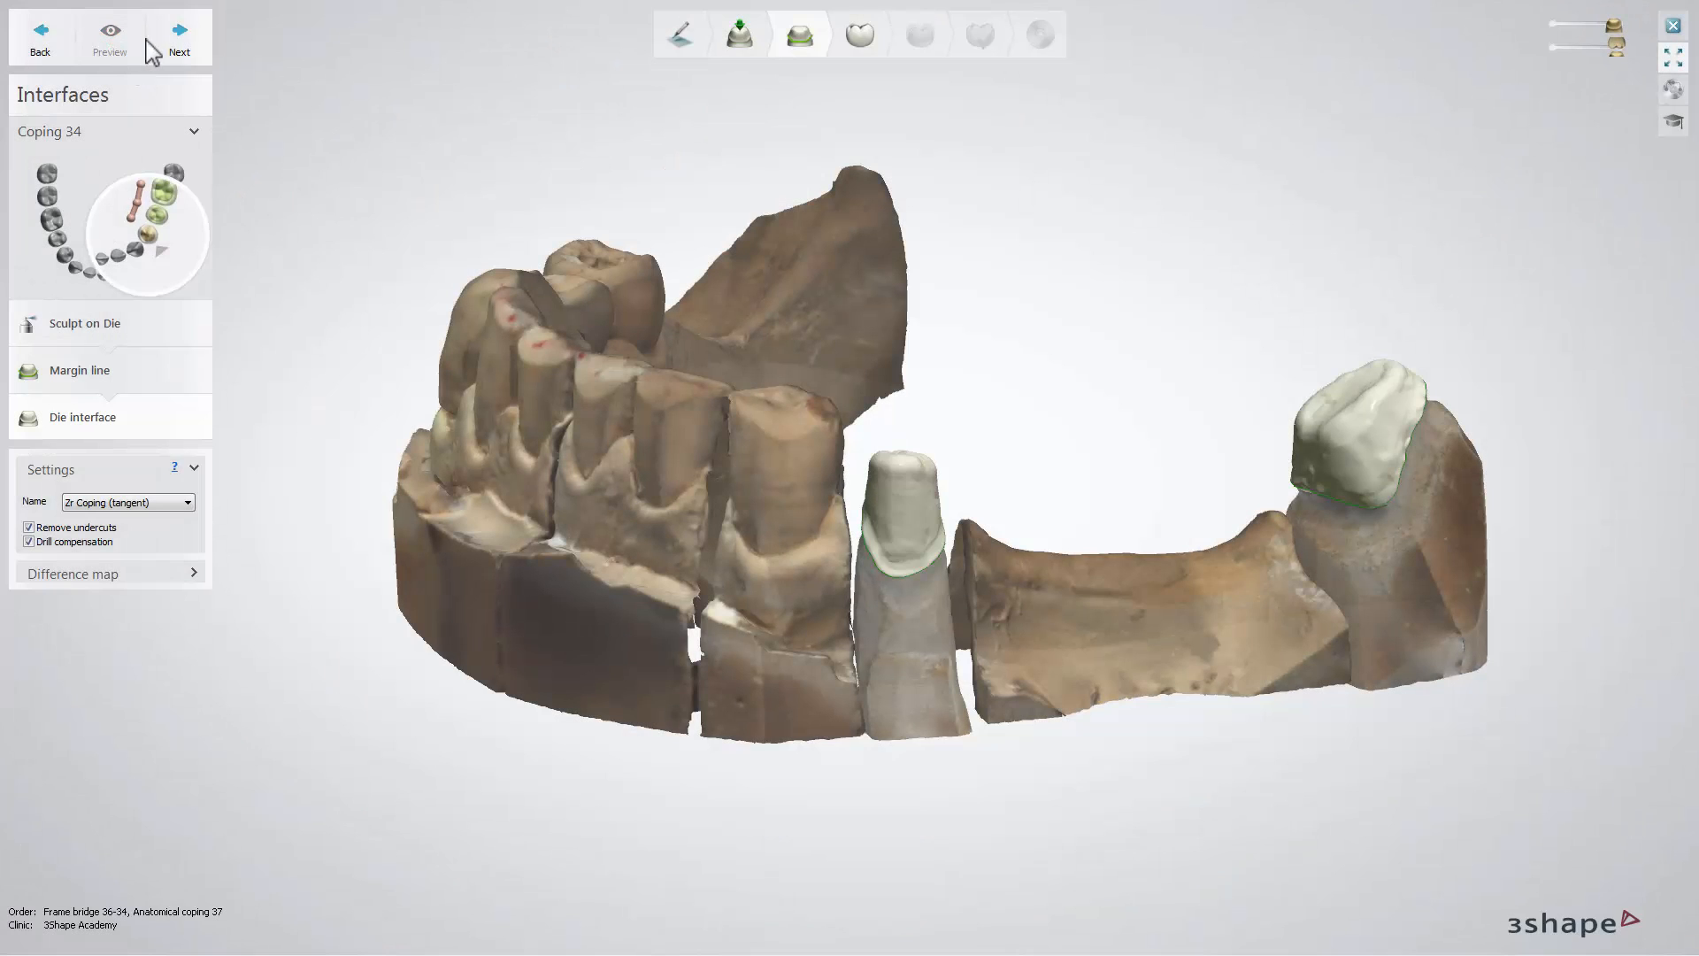
{"action": "left_click", "coordinate": [181, 39]}
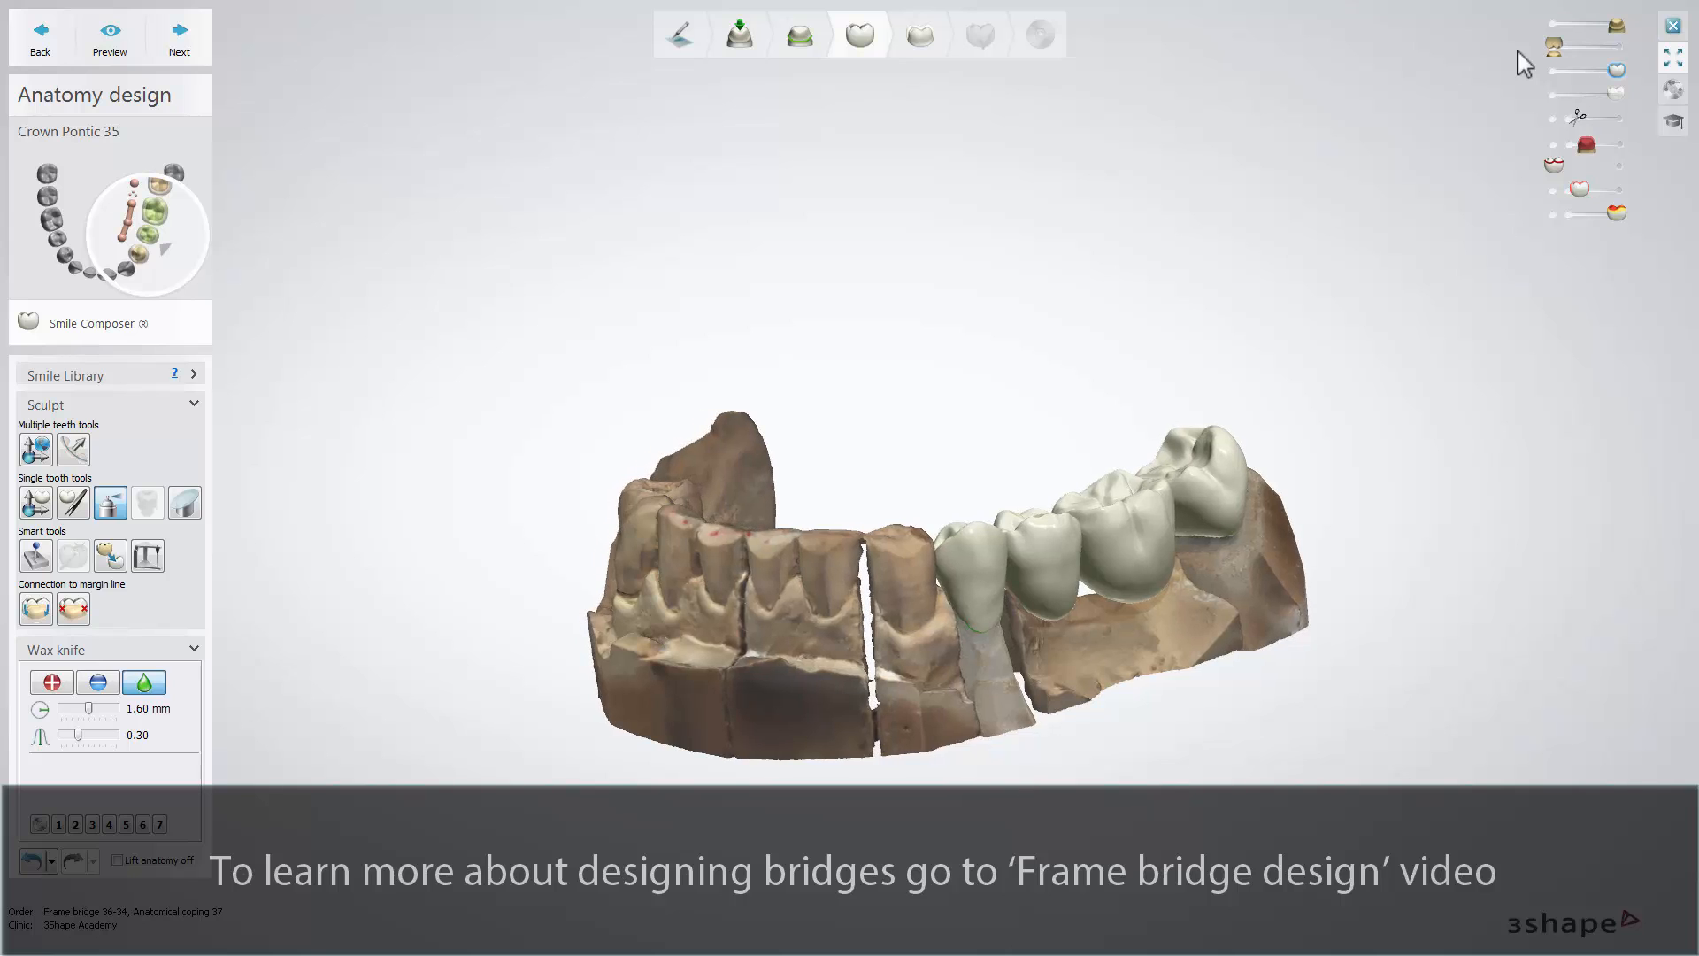
- Display the antagonist over the bridge anatomy, and continue past the connector design to the attachment design
{"action": "left_click_drag", "start_coordinate": [1555, 46], "coordinate": [1619, 50]}
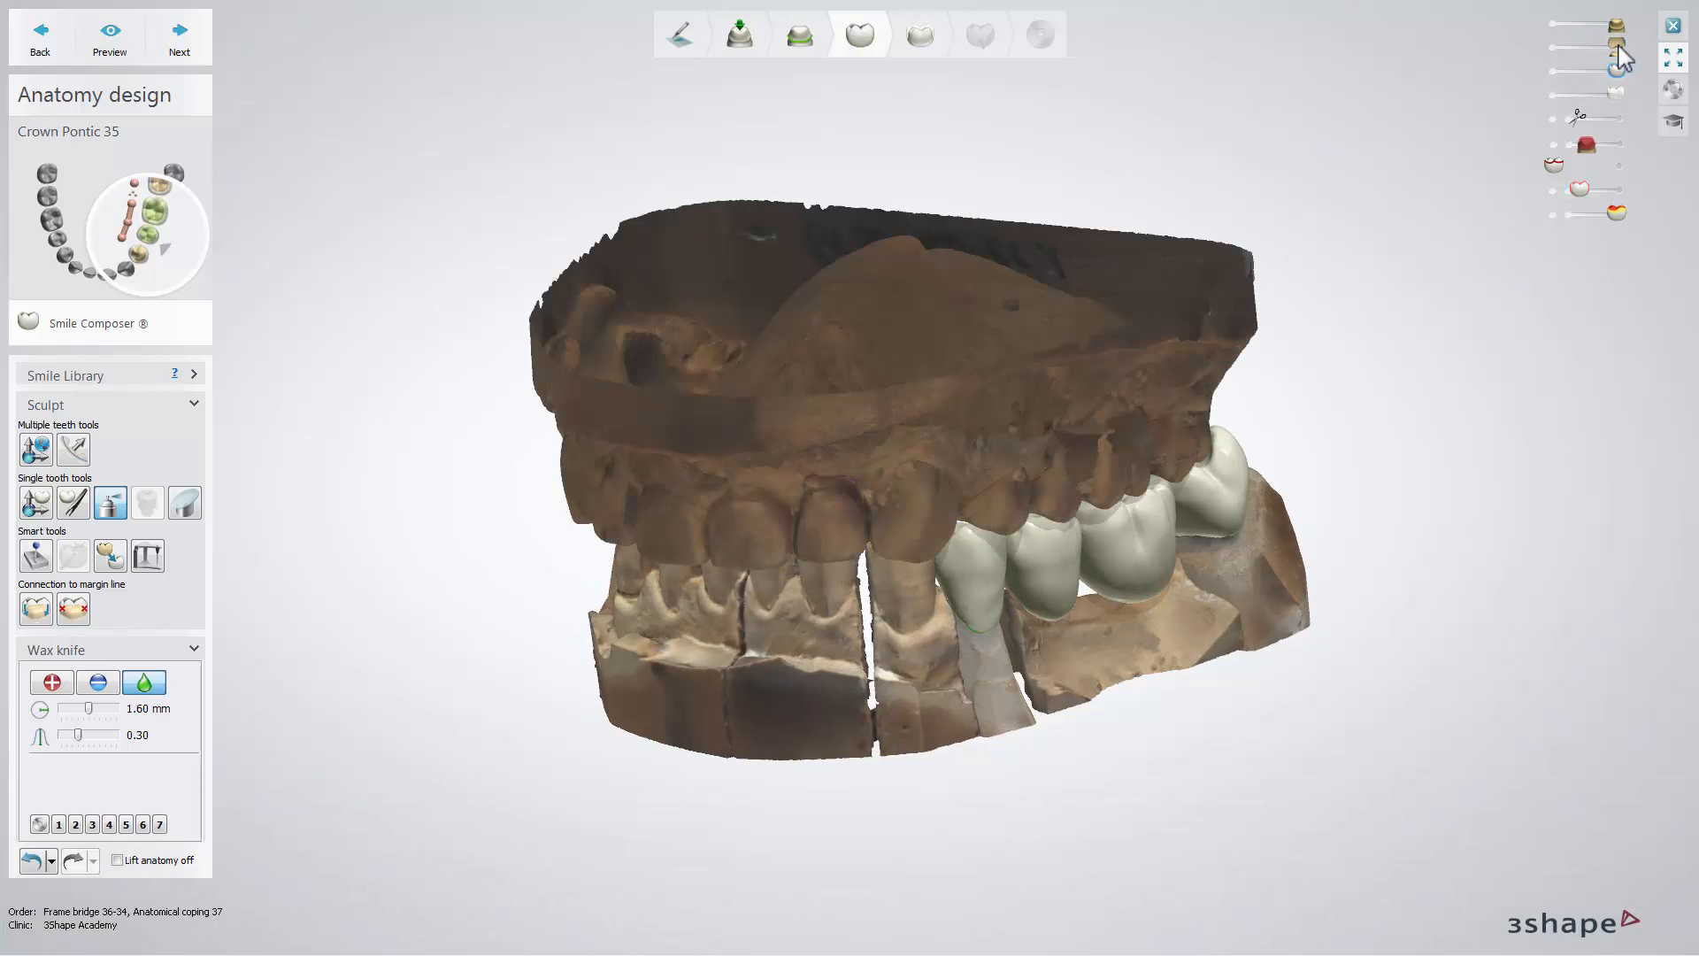
{"action": "left_click", "coordinate": [182, 40]}
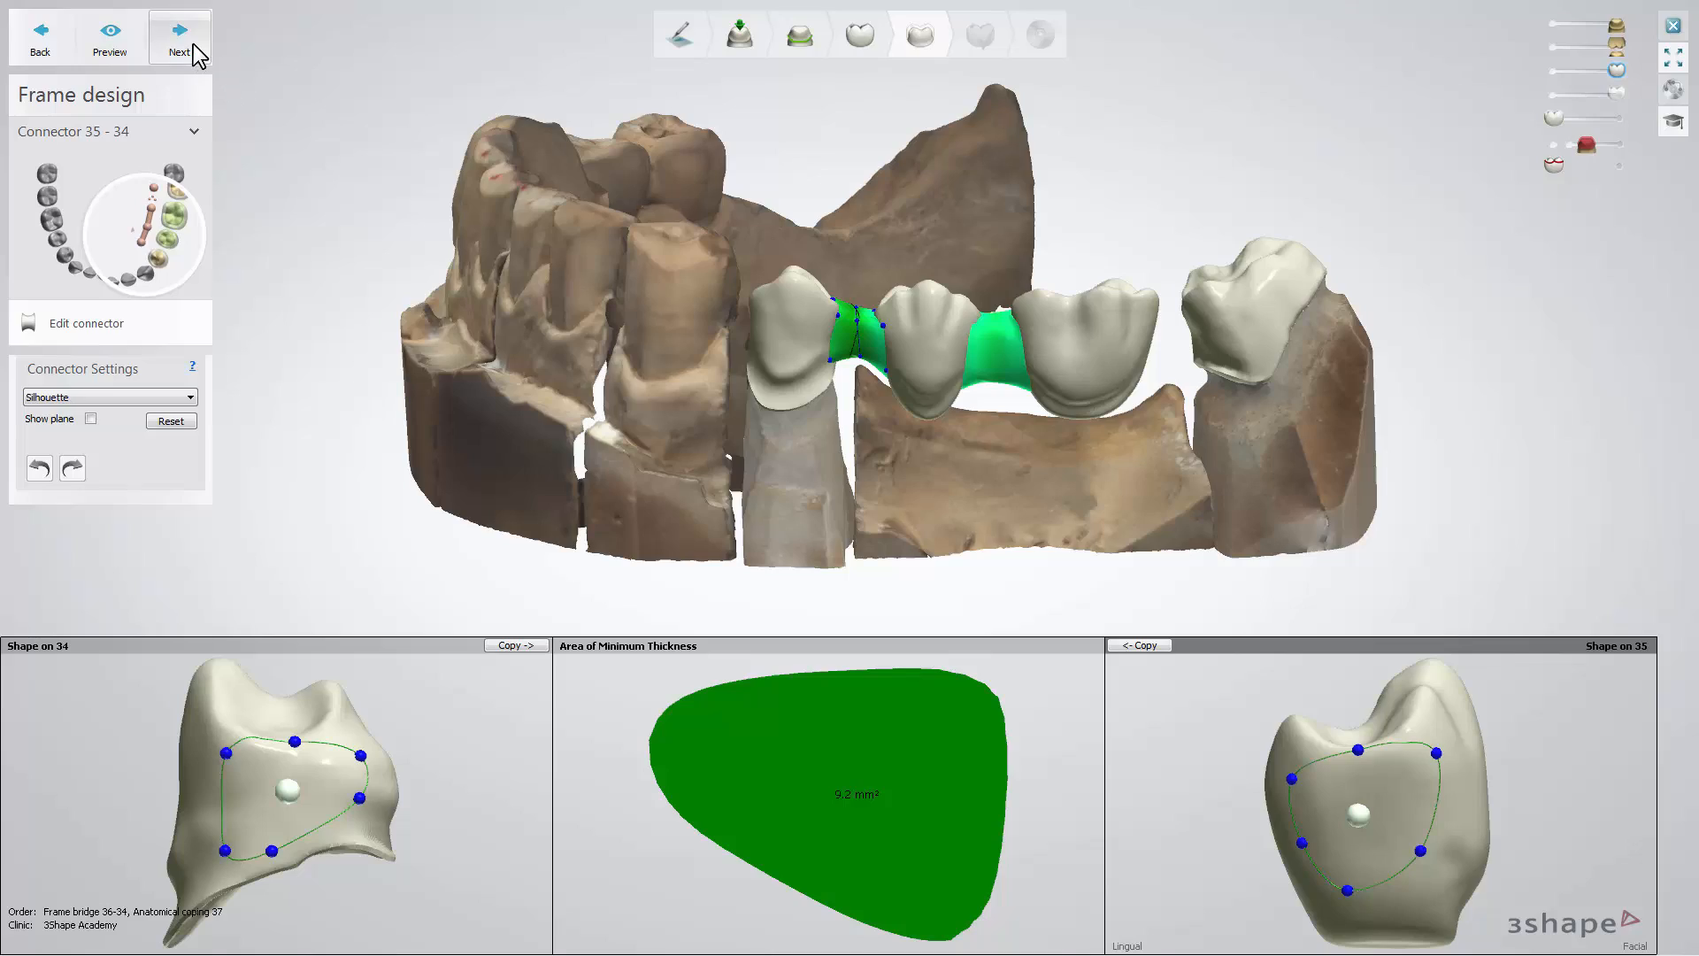
{"action": "left_click", "coordinate": [192, 44]}
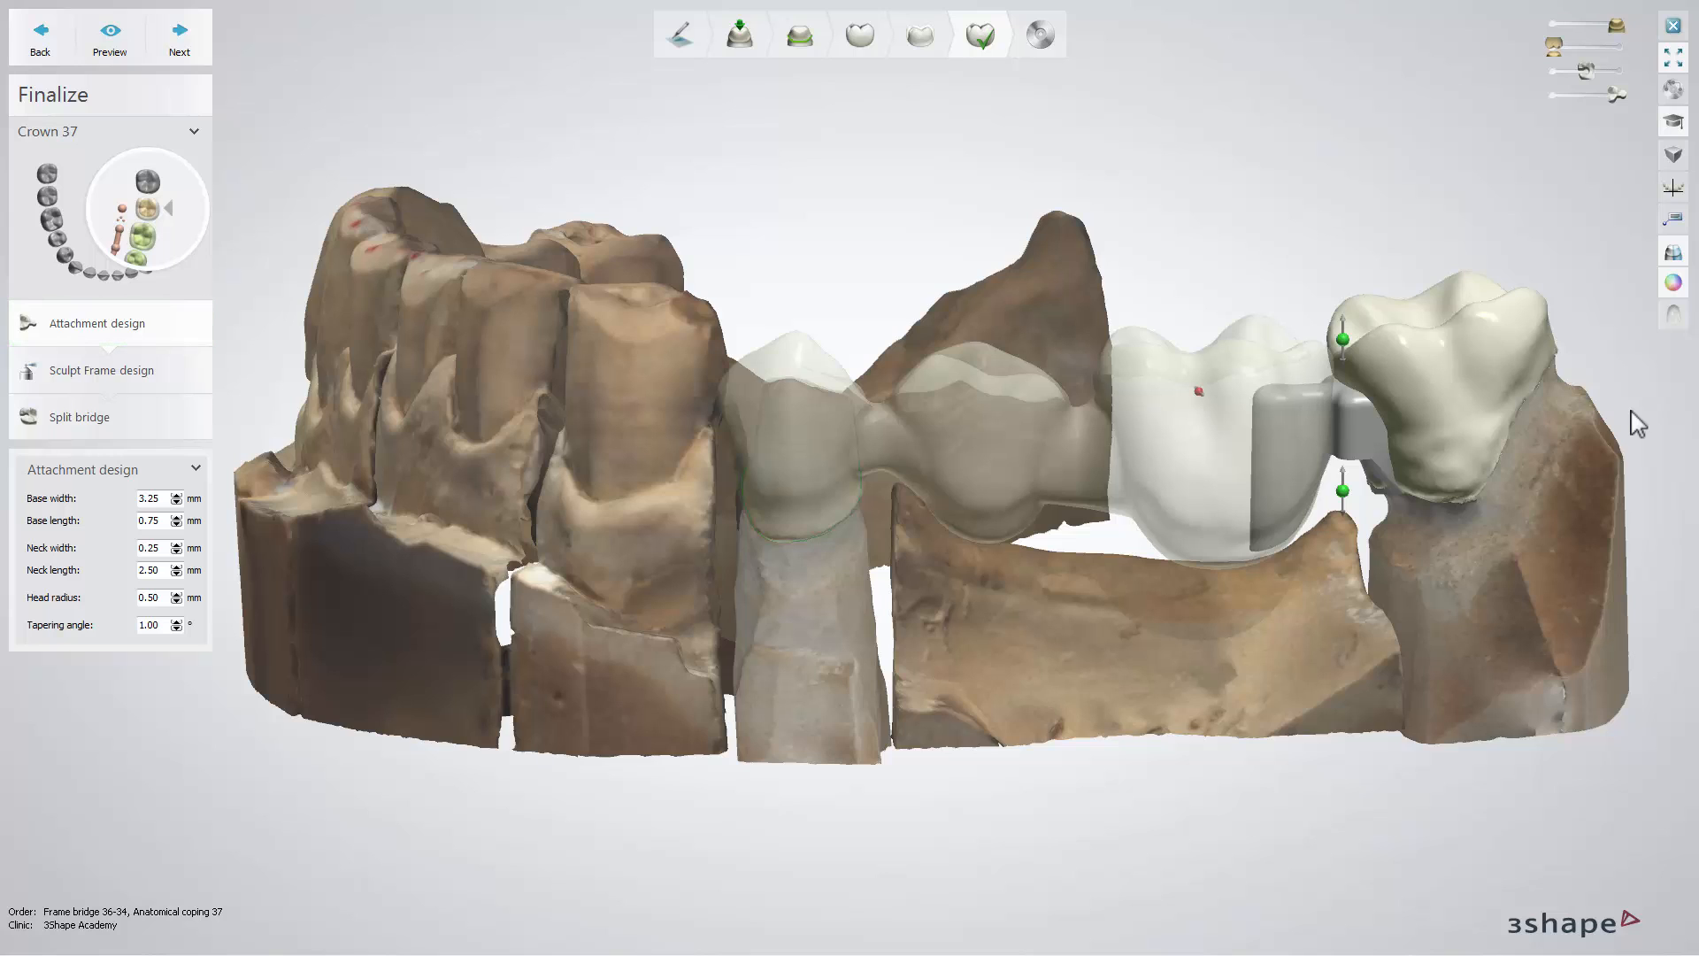
- Move the attachment closer to crown 37 and rotate it slightly from the occlusal view, with texture colours off and the female bridge hidden
{"action": "mouse_move", "coordinate": [1299, 435]}
{"action": "left_mouse_down"}
{"action": "mouse_move", "coordinate": [1298, 410]}
{"action": "mouse_move", "coordinate": [1305, 439]}
{"action": "left_mouse_up"}
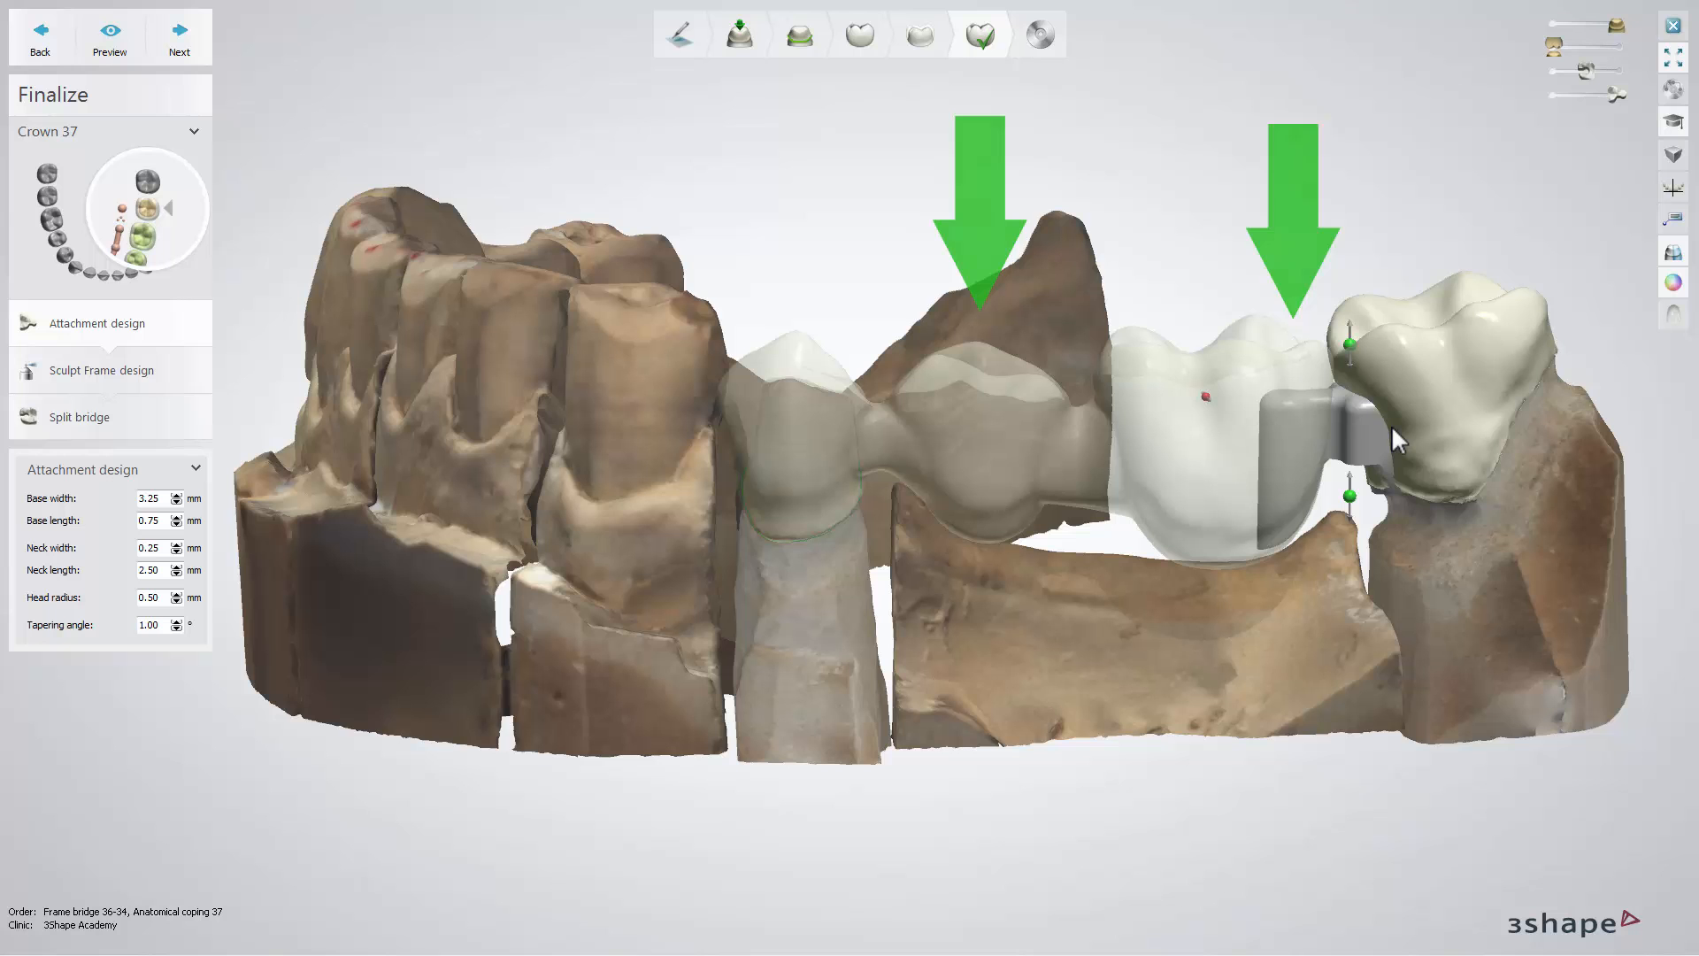
{"action": "right_click_drag", "start_coordinate": [1529, 204], "coordinate": [1526, 307]}
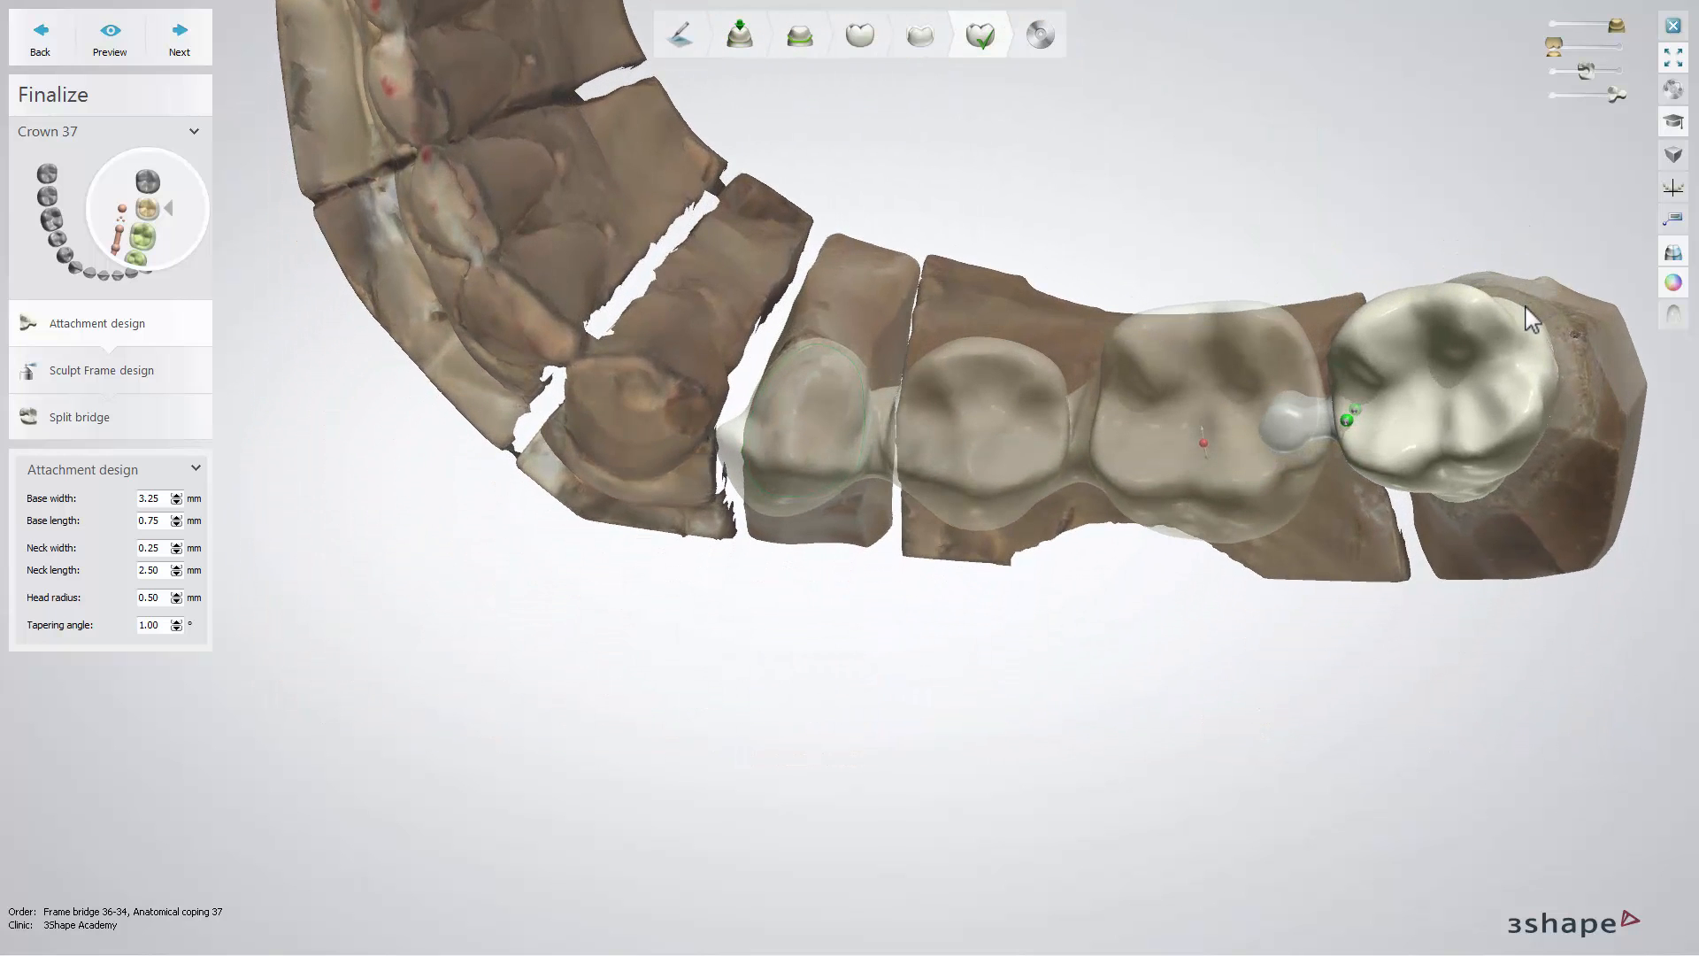
{"action": "left_click", "coordinate": [1670, 284]}
{"action": "left_click", "coordinate": [1554, 71]}
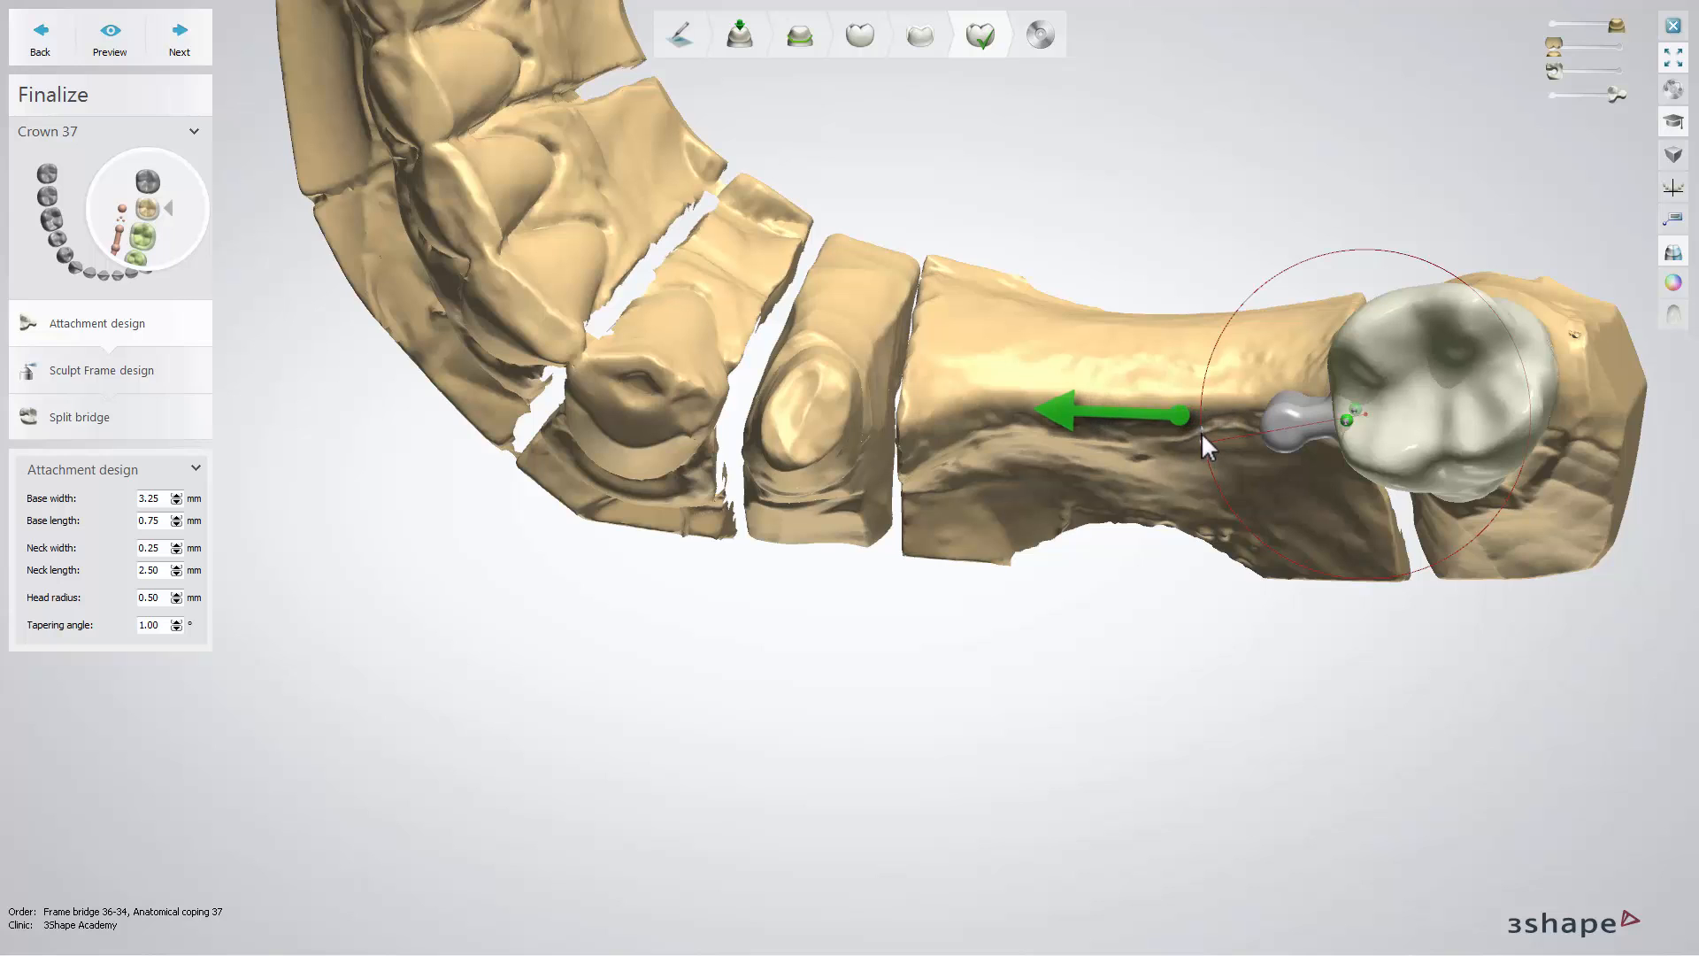
{"action": "left_click_drag", "start_coordinate": [1202, 432], "coordinate": [1202, 418]}
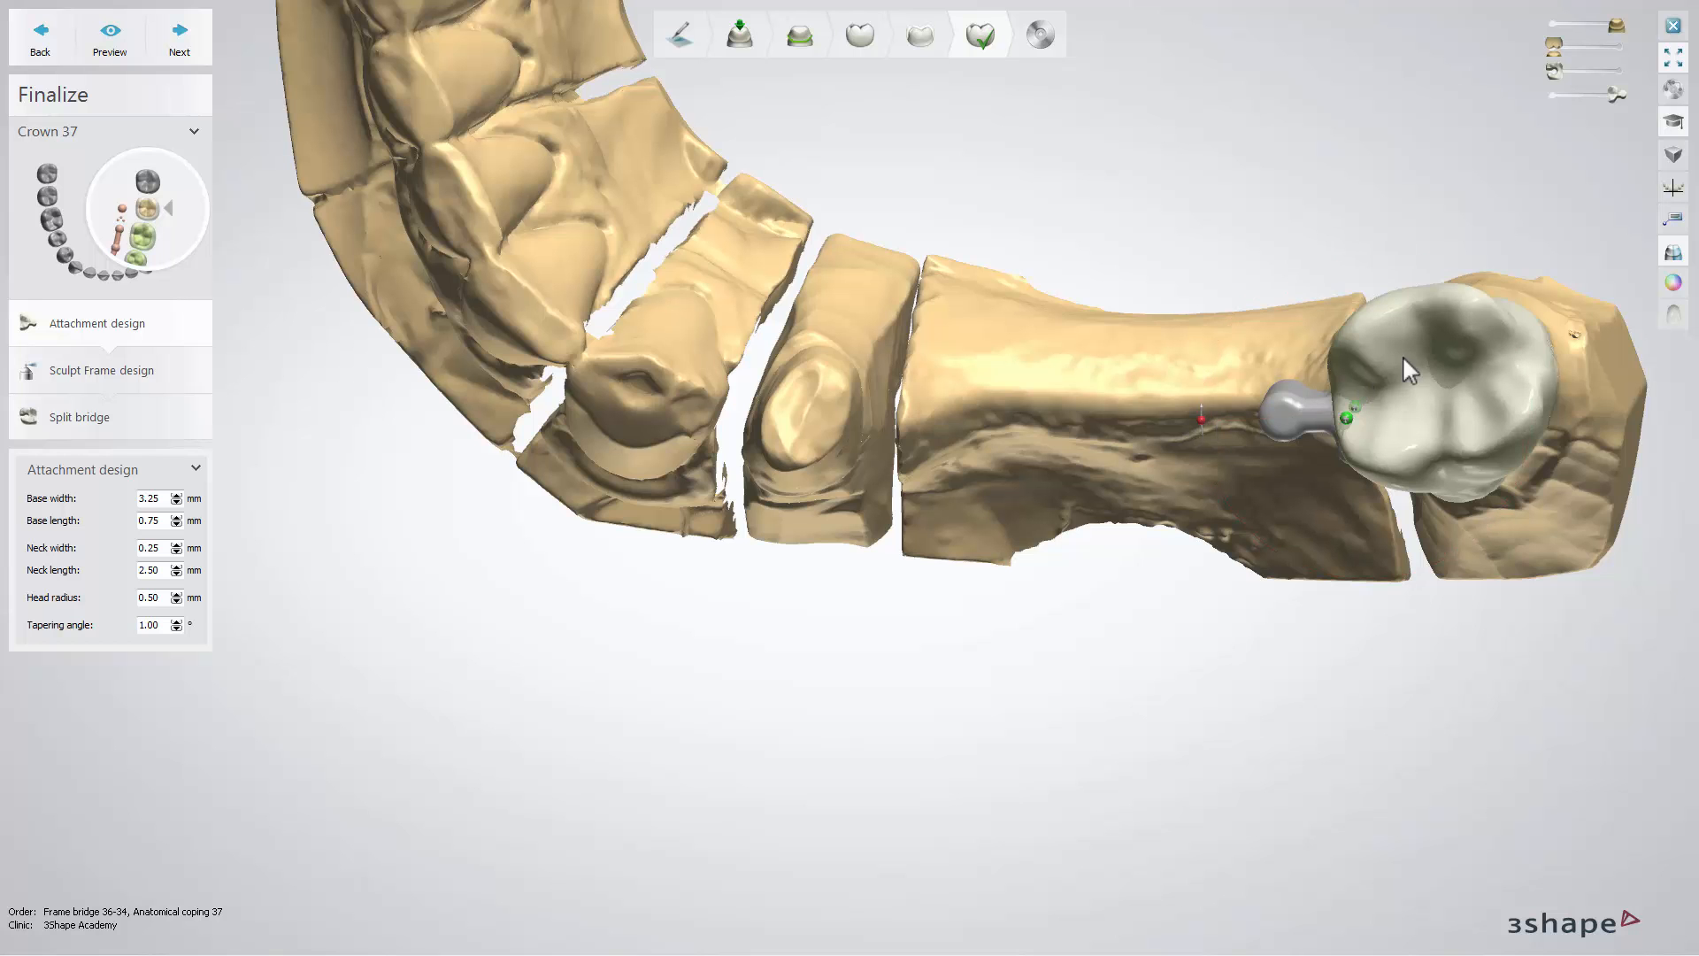
- Turn the model's texture colours back on and make the female bridge semi-transparent
{"action": "left_click", "coordinate": [1671, 281]}
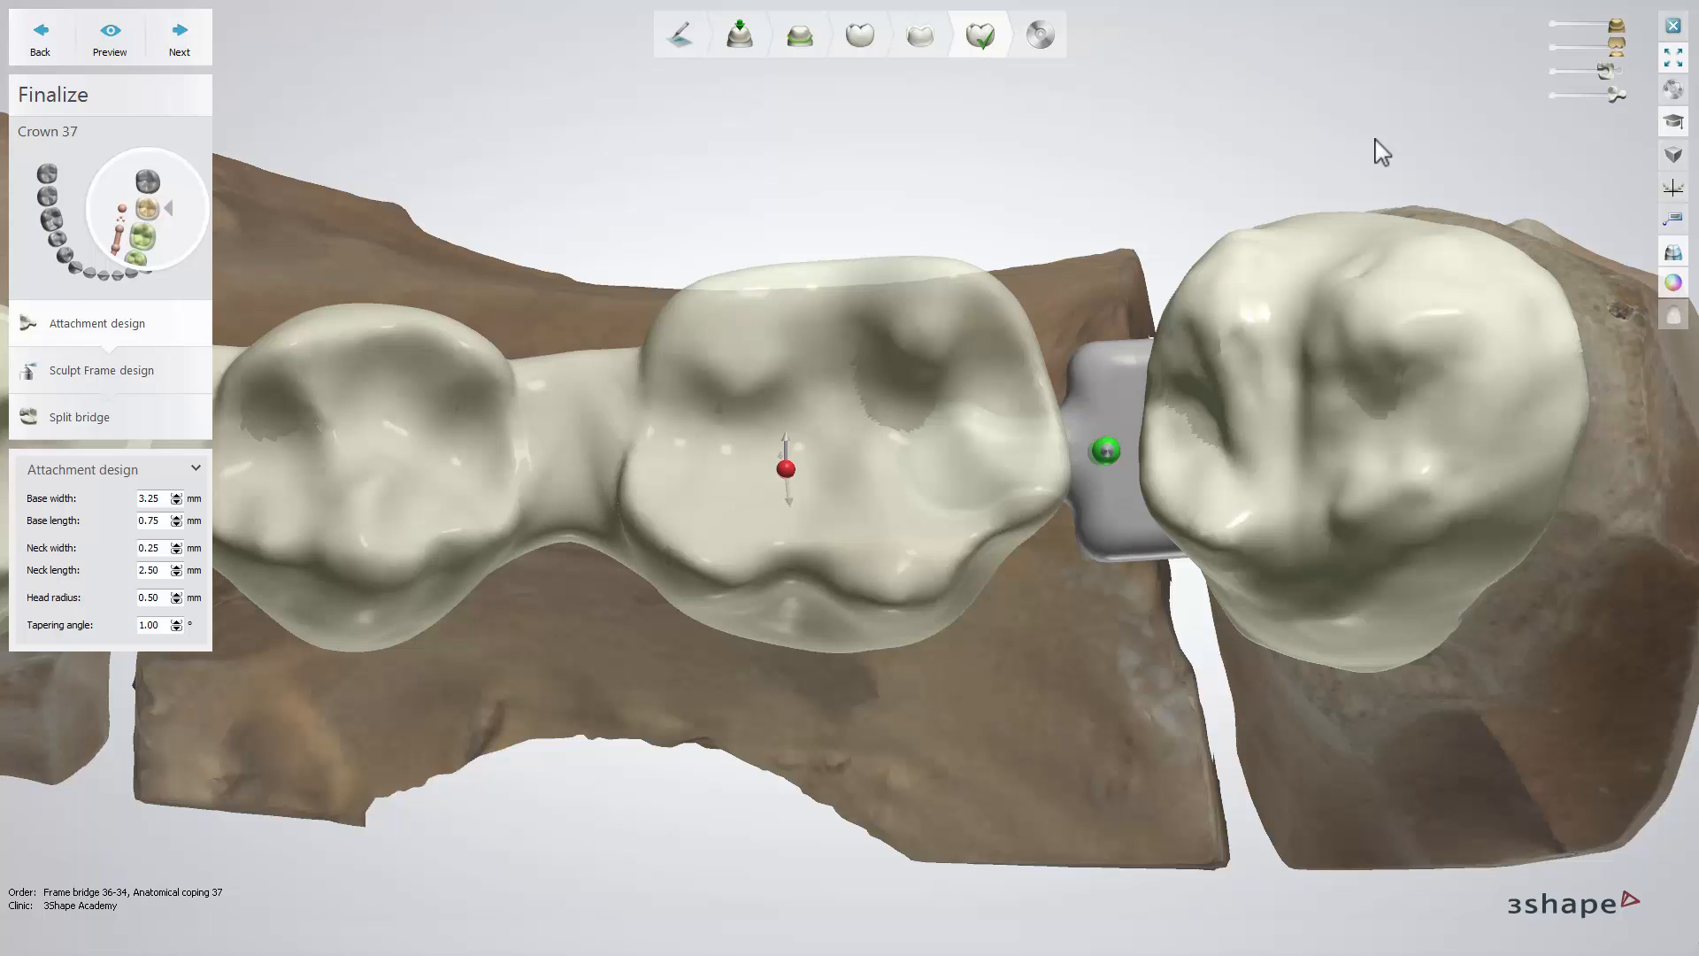
{"action": "left_click", "coordinate": [1583, 73]}
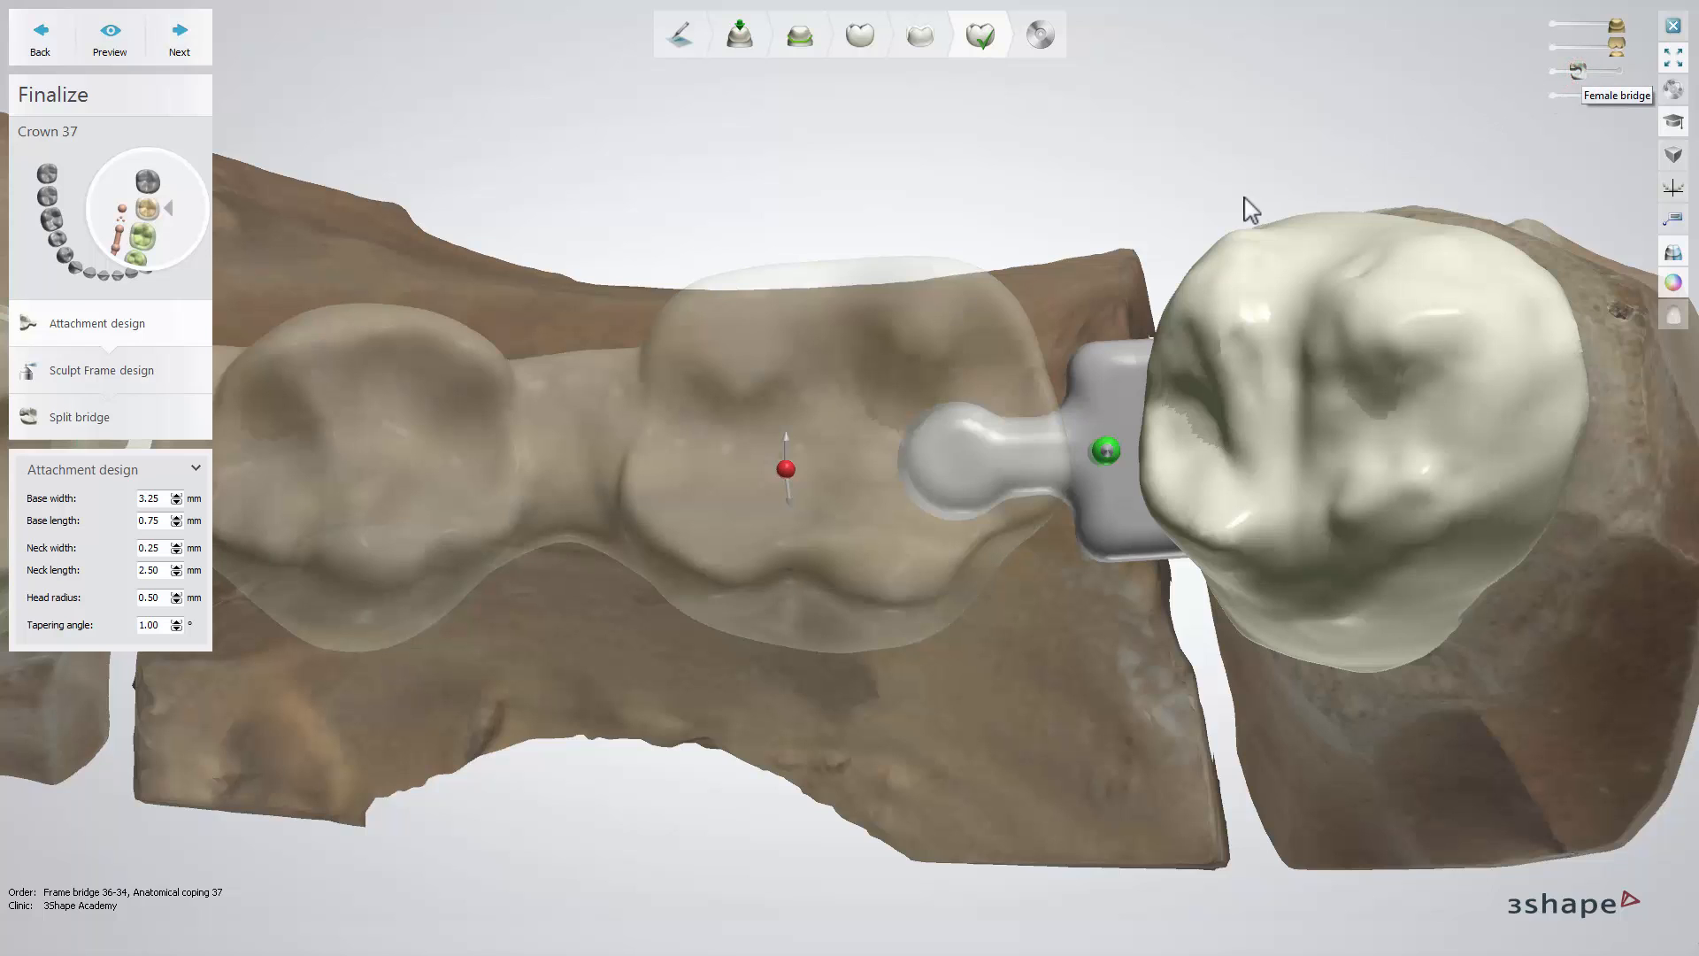
- Try larger attachment head radii, including 0.60 mm and 0.65 mm, and return the radius to 0.50 mm
{"action": "left_click", "coordinate": [176, 593]}
{"action": "left_click", "coordinate": [176, 593]}
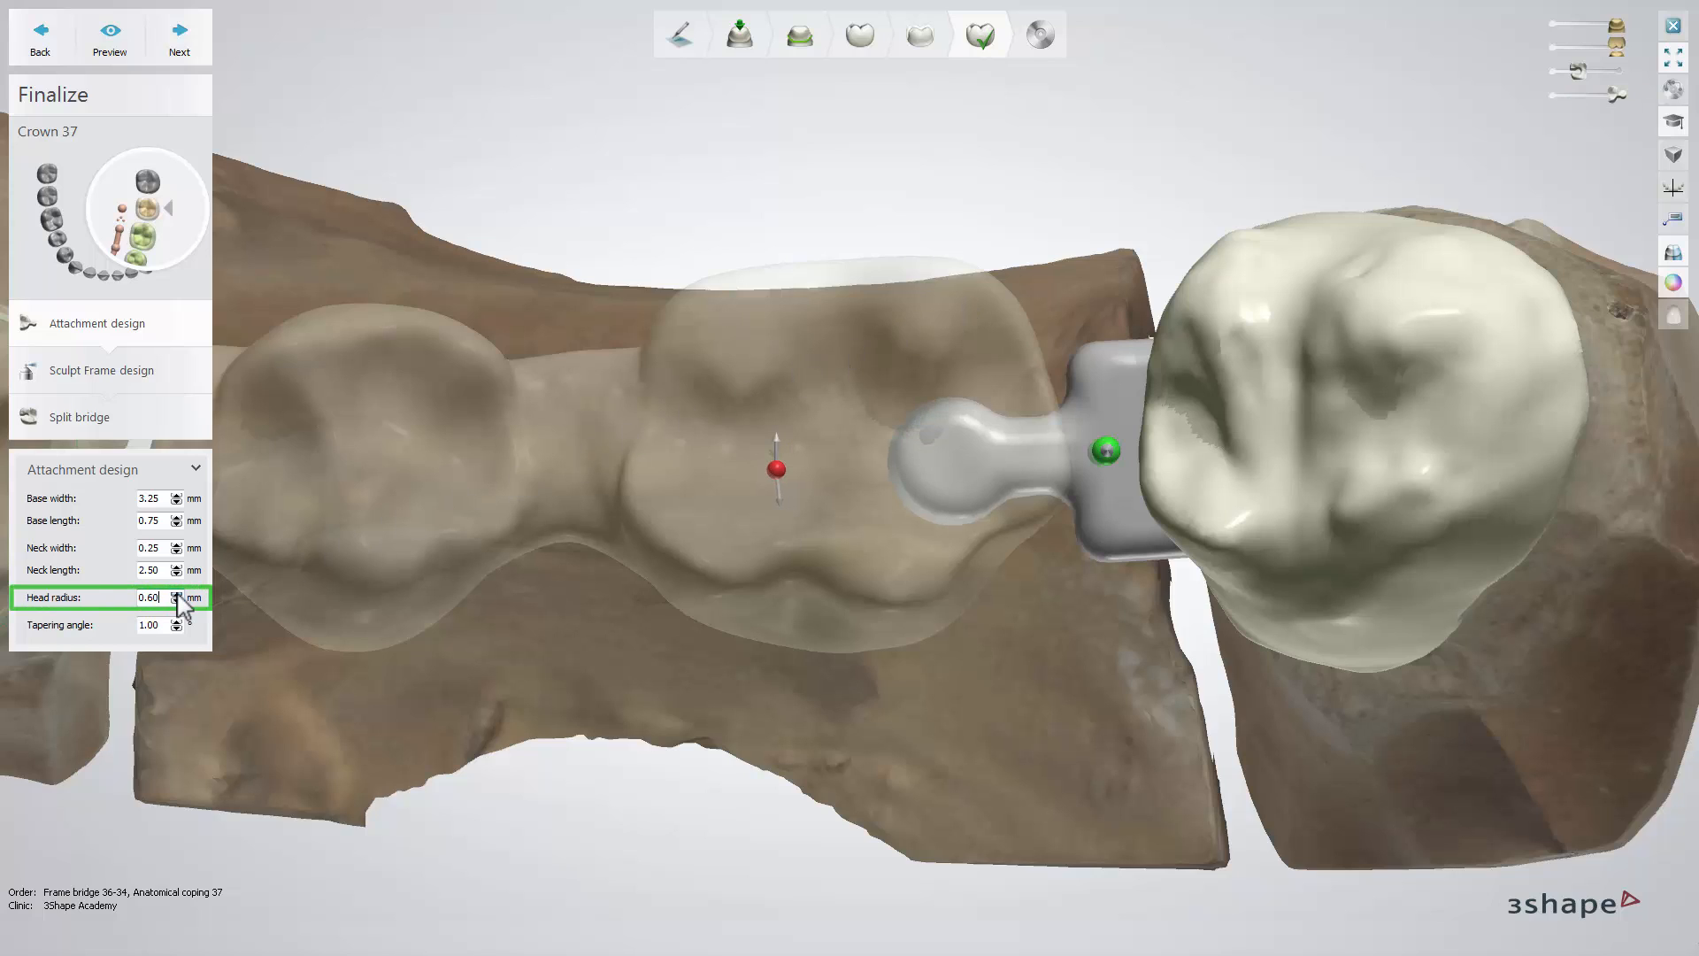
{"action": "left_click", "coordinate": [176, 593]}
{"action": "left_click", "coordinate": [176, 592]}
{"action": "left_click", "coordinate": [176, 602]}
{"action": "left_click", "coordinate": [176, 602]}
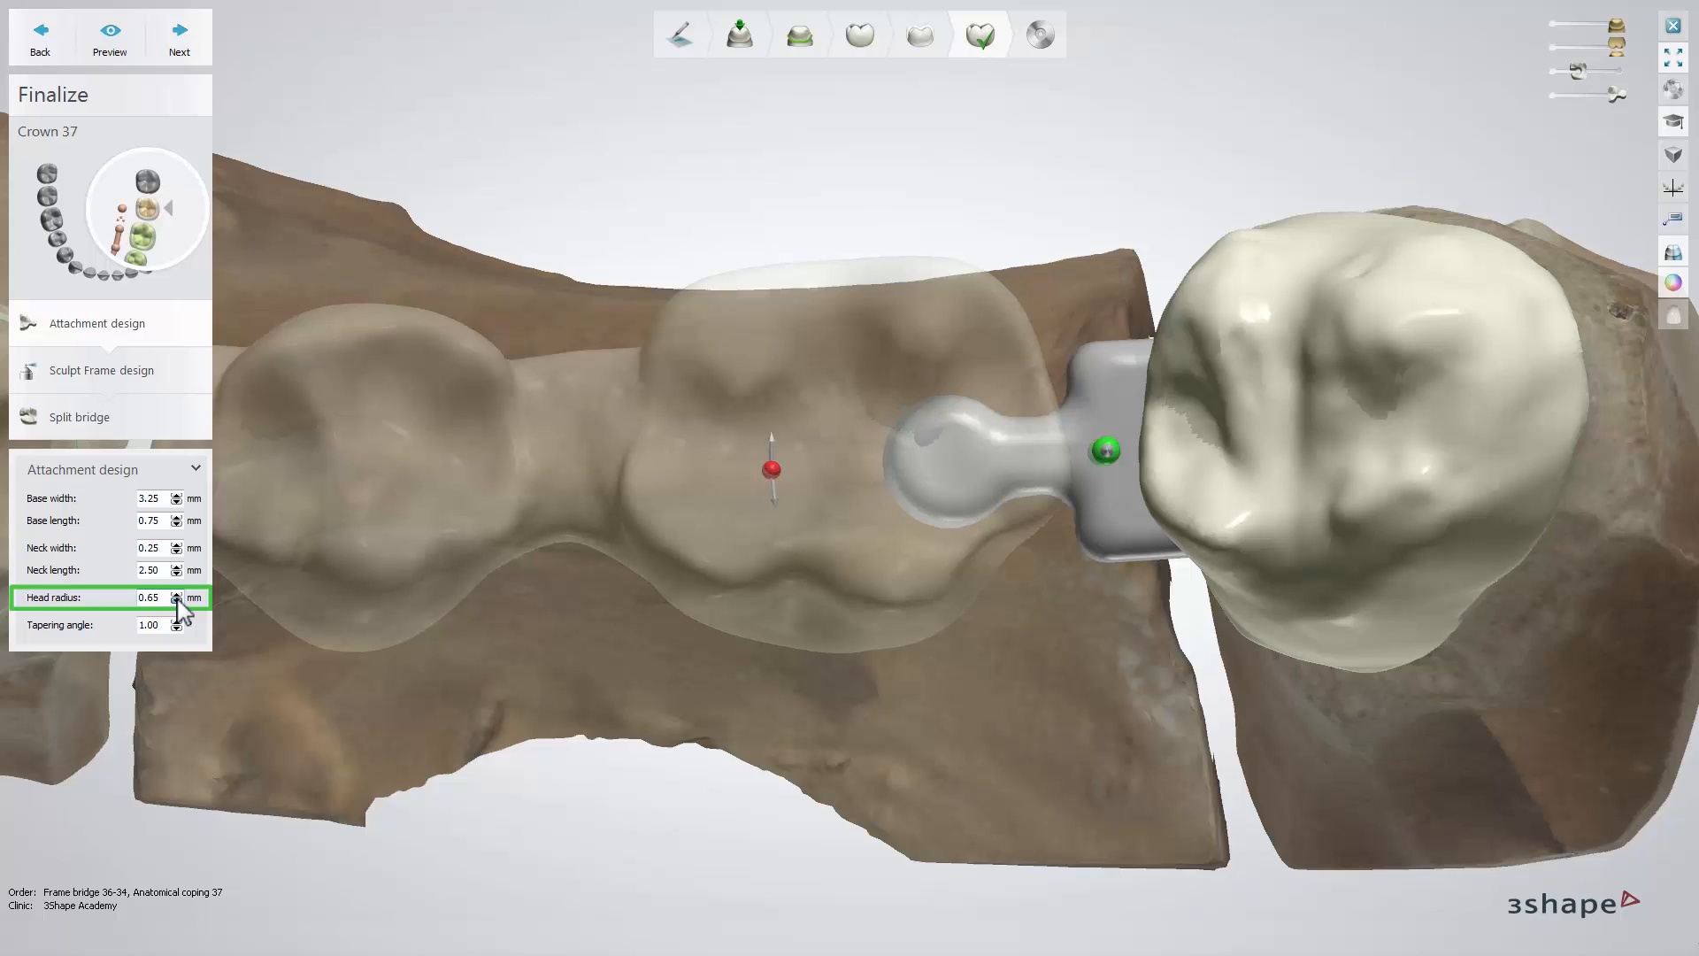
{"action": "left_click", "coordinate": [176, 602]}
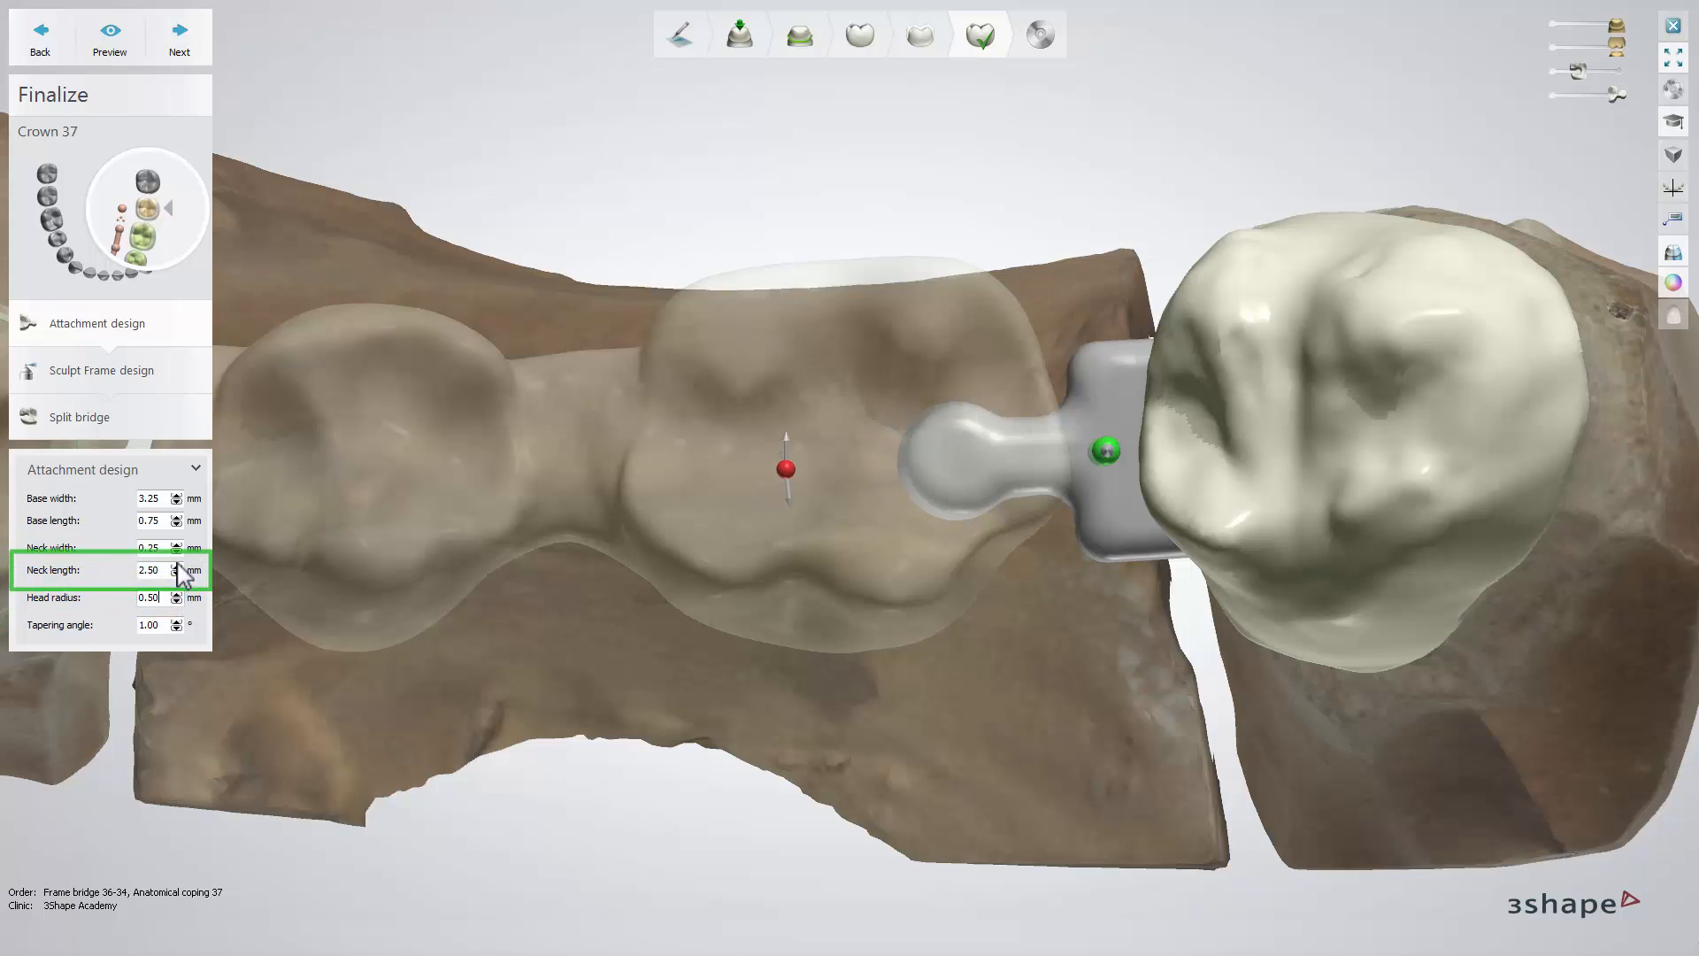
- Try a wider attachment neck of 0.40 mm and return the neck width to 0.25 mm
{"action": "left_click", "coordinate": [177, 544]}
{"action": "left_click", "coordinate": [176, 544]}
{"action": "left_click", "coordinate": [176, 553]}
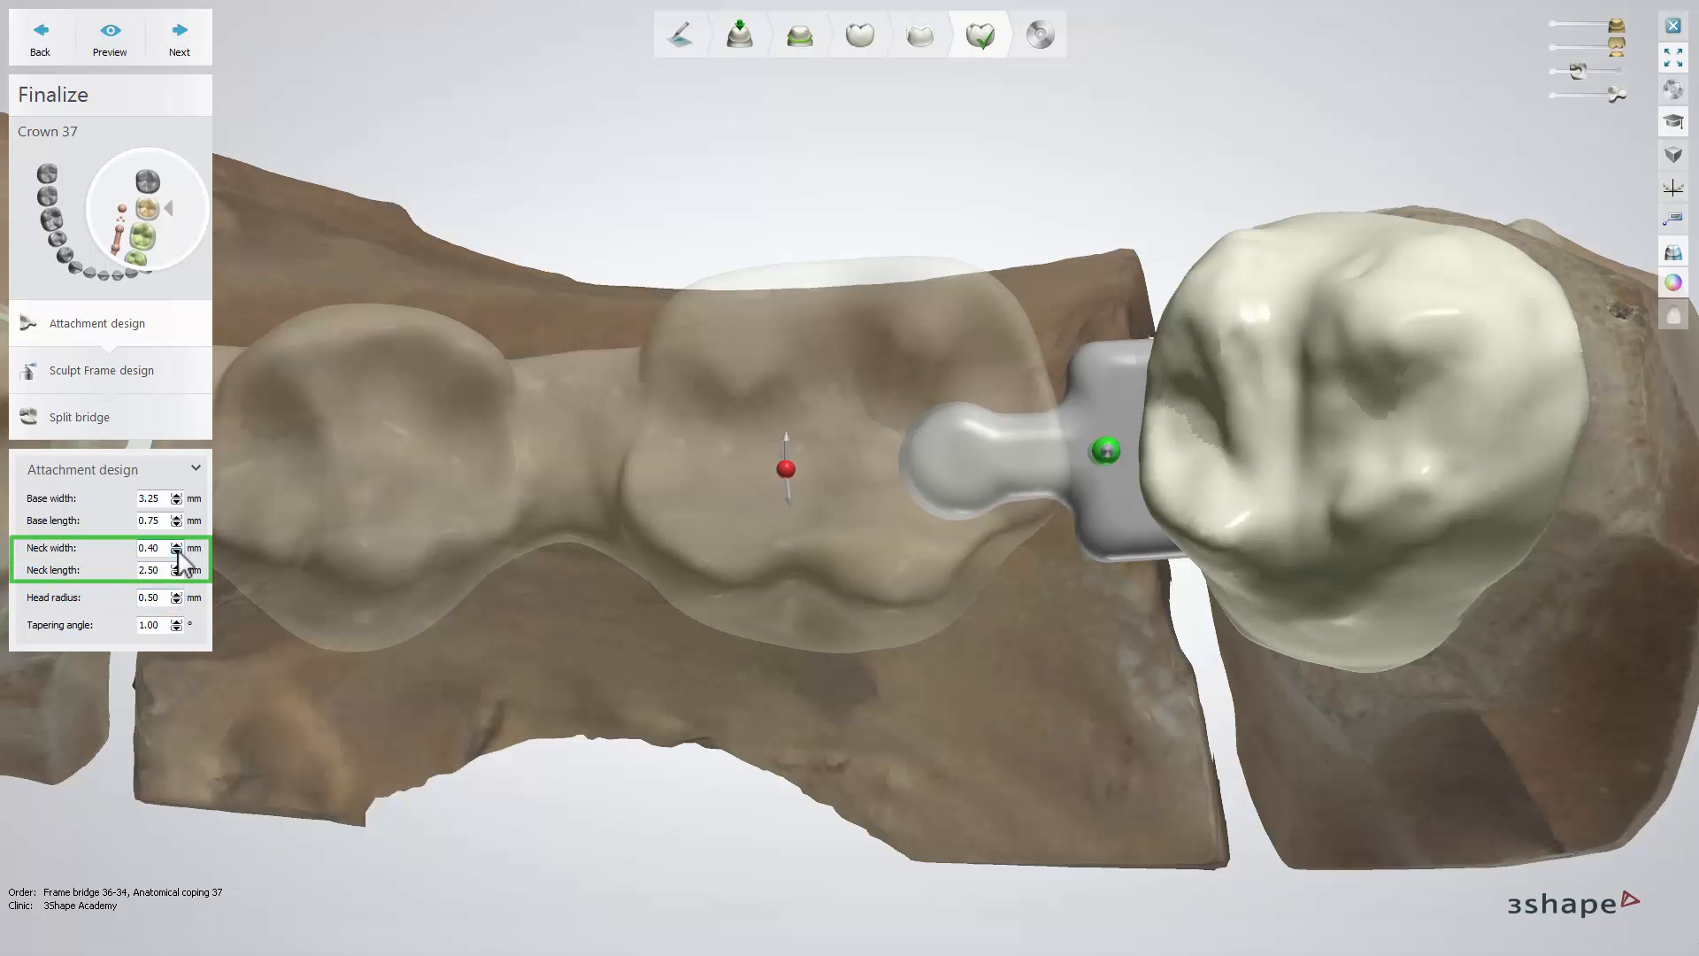
{"action": "left_click", "coordinate": [176, 552]}
- Try longer attachment necks, including 2.35 mm, and set the neck length to 2.15 mm
{"action": "type", "text": "2.45"}
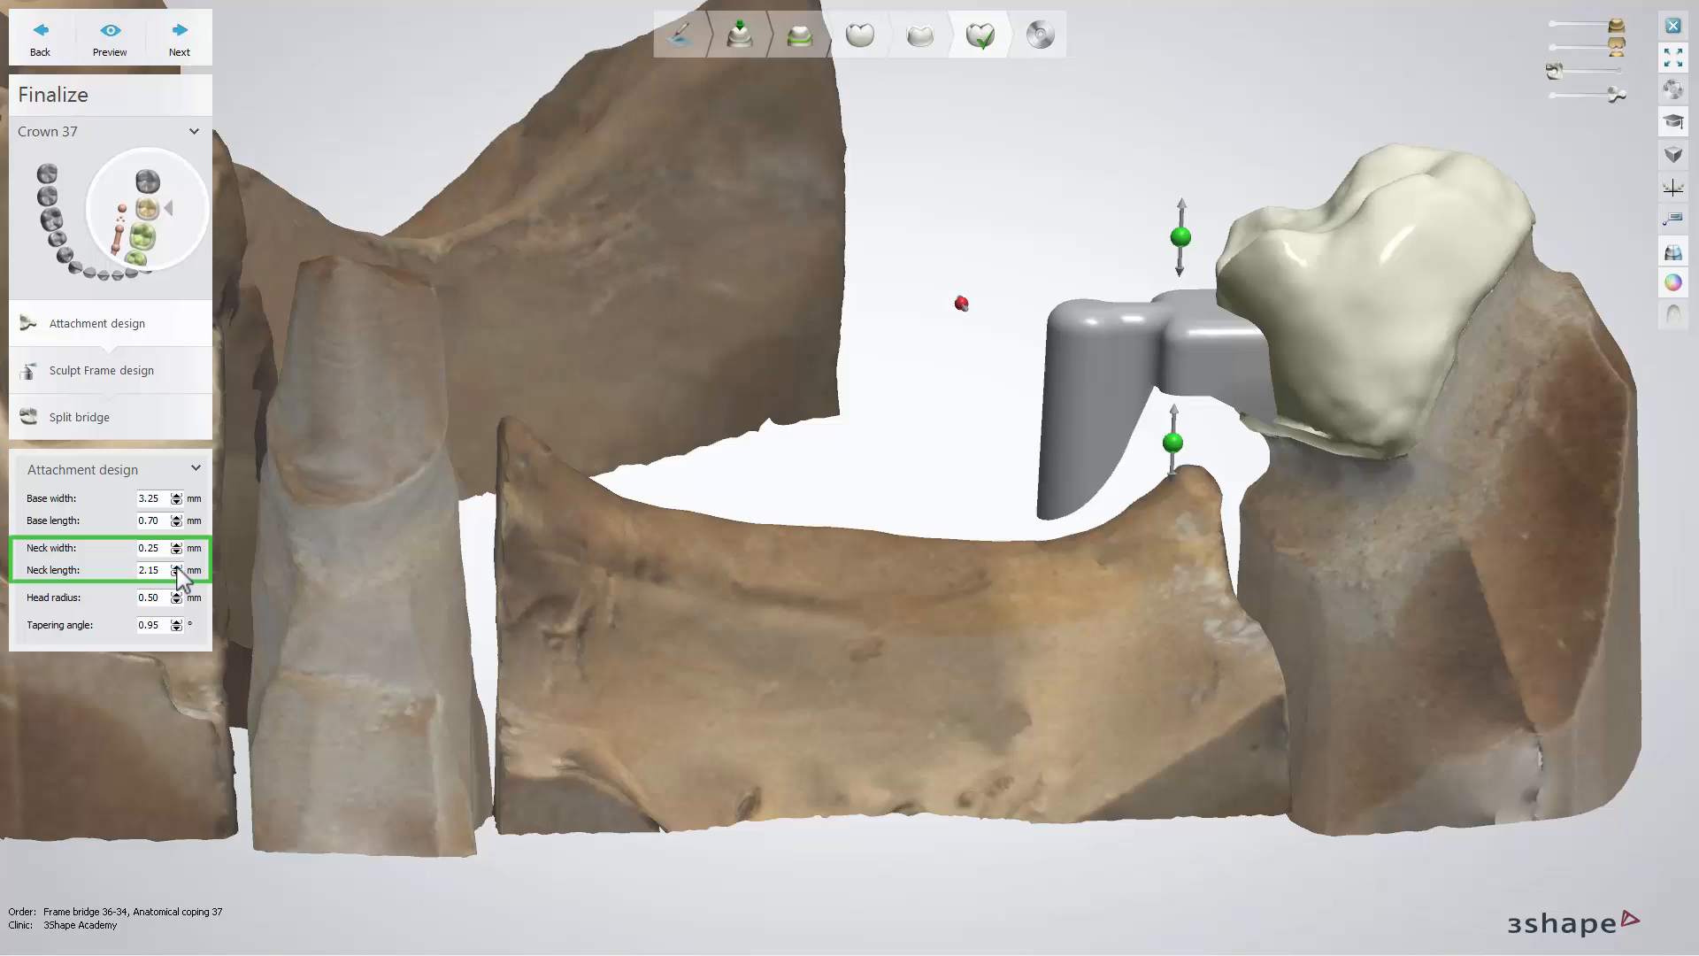
{"action": "left_click", "coordinate": [176, 567]}
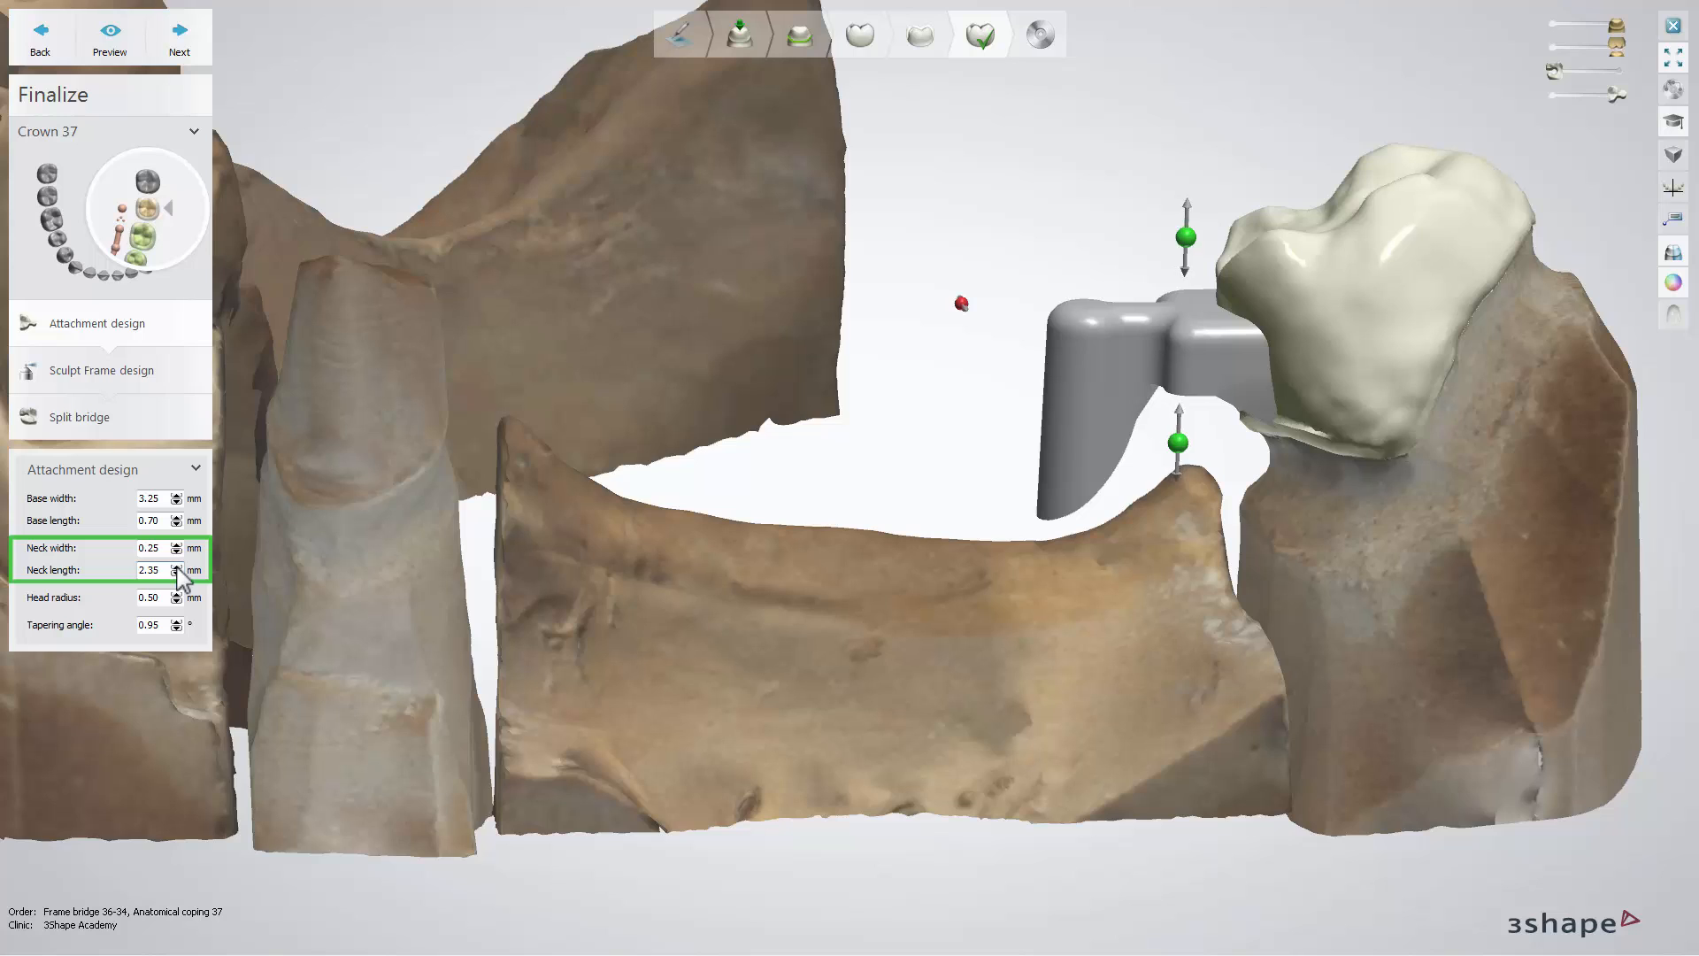
{"action": "left_click", "coordinate": [176, 566]}
{"action": "left_click", "coordinate": [176, 566]}
{"action": "left_click", "coordinate": [176, 574]}
{"action": "left_click", "coordinate": [177, 574]}
{"action": "left_click", "coordinate": [176, 573]}
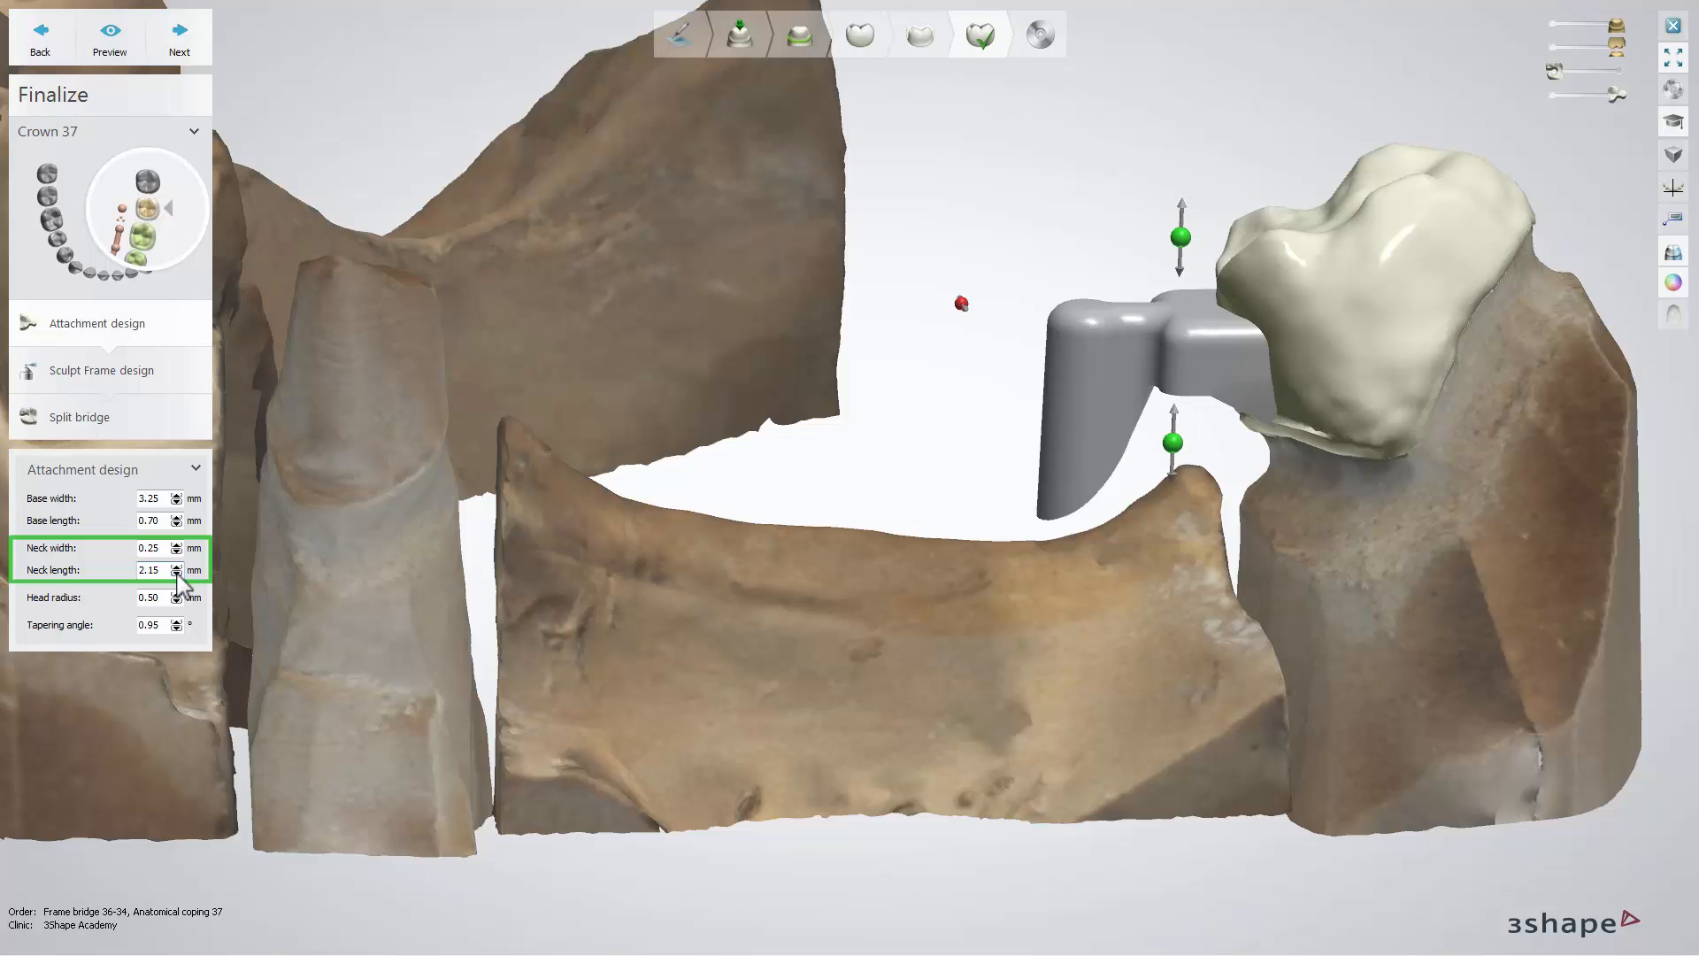
- Move the attachment's lower and upper height control points slightly downward in the side view
{"action": "mouse_move", "coordinate": [1173, 443]}
{"action": "left_mouse_down"}
{"action": "mouse_move", "coordinate": [1174, 476]}
{"action": "mouse_move", "coordinate": [1175, 458]}
{"action": "left_mouse_up"}
{"action": "left_click_drag", "start_coordinate": [1181, 237], "coordinate": [1184, 251]}
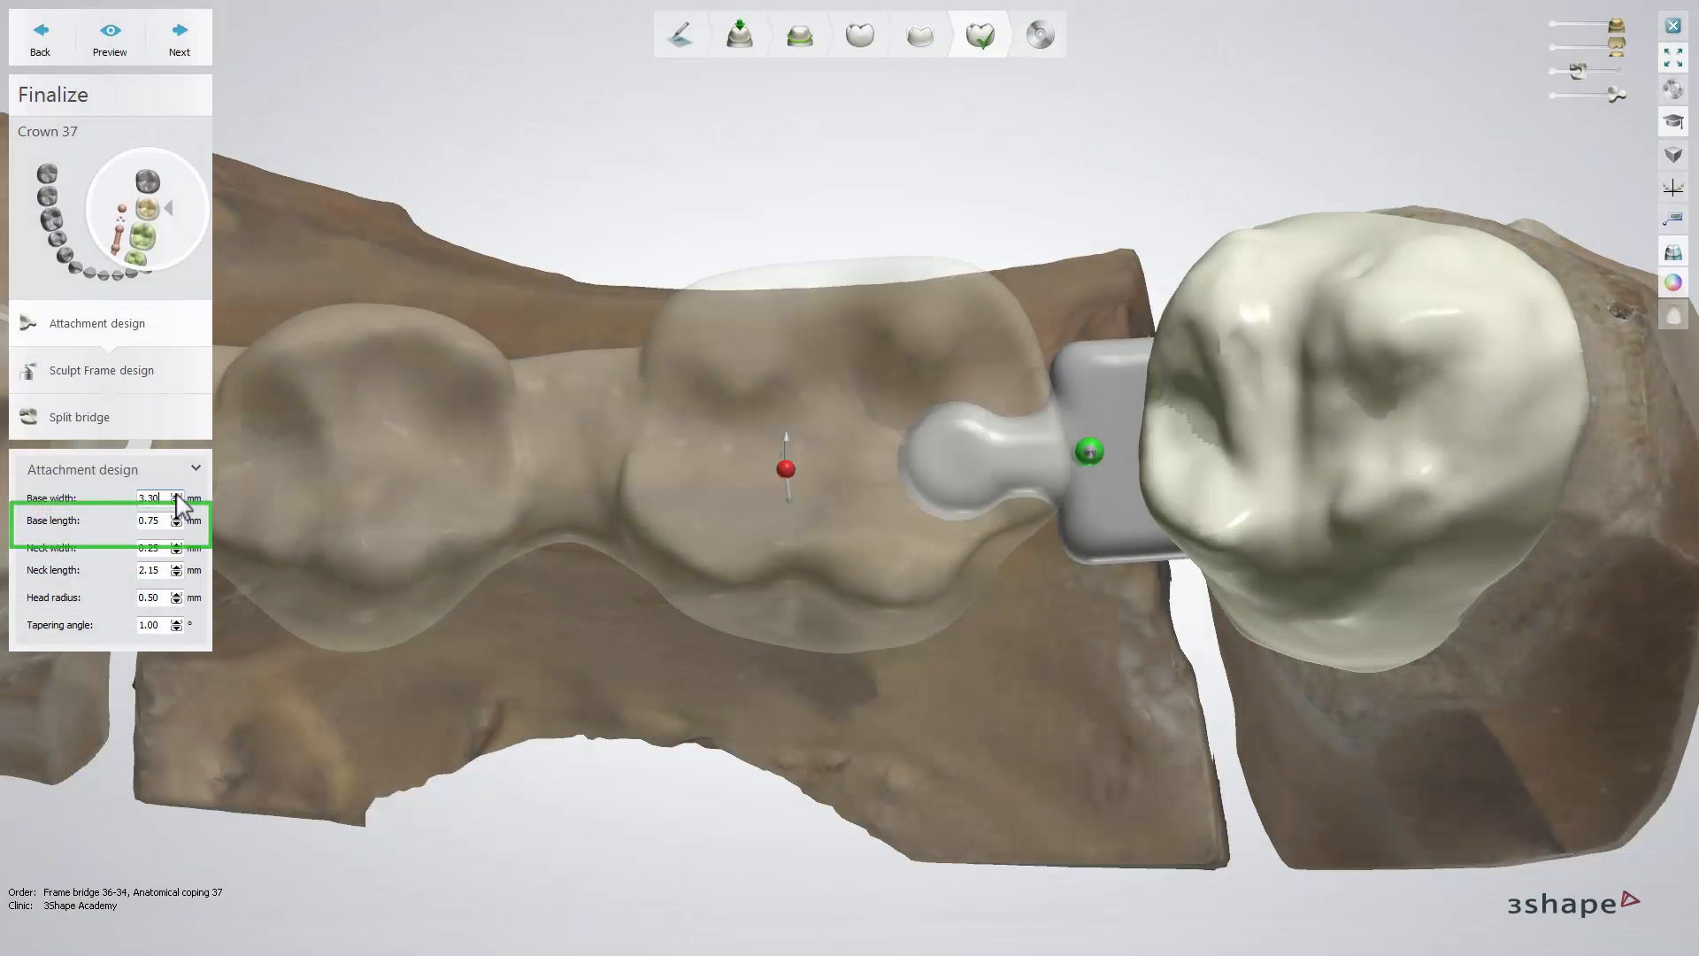
- Try a wider attachment base of 3.55 mm and return the base width to 3.25 mm
{"action": "left_click", "coordinate": [176, 494]}
{"action": "left_click", "coordinate": [176, 502]}
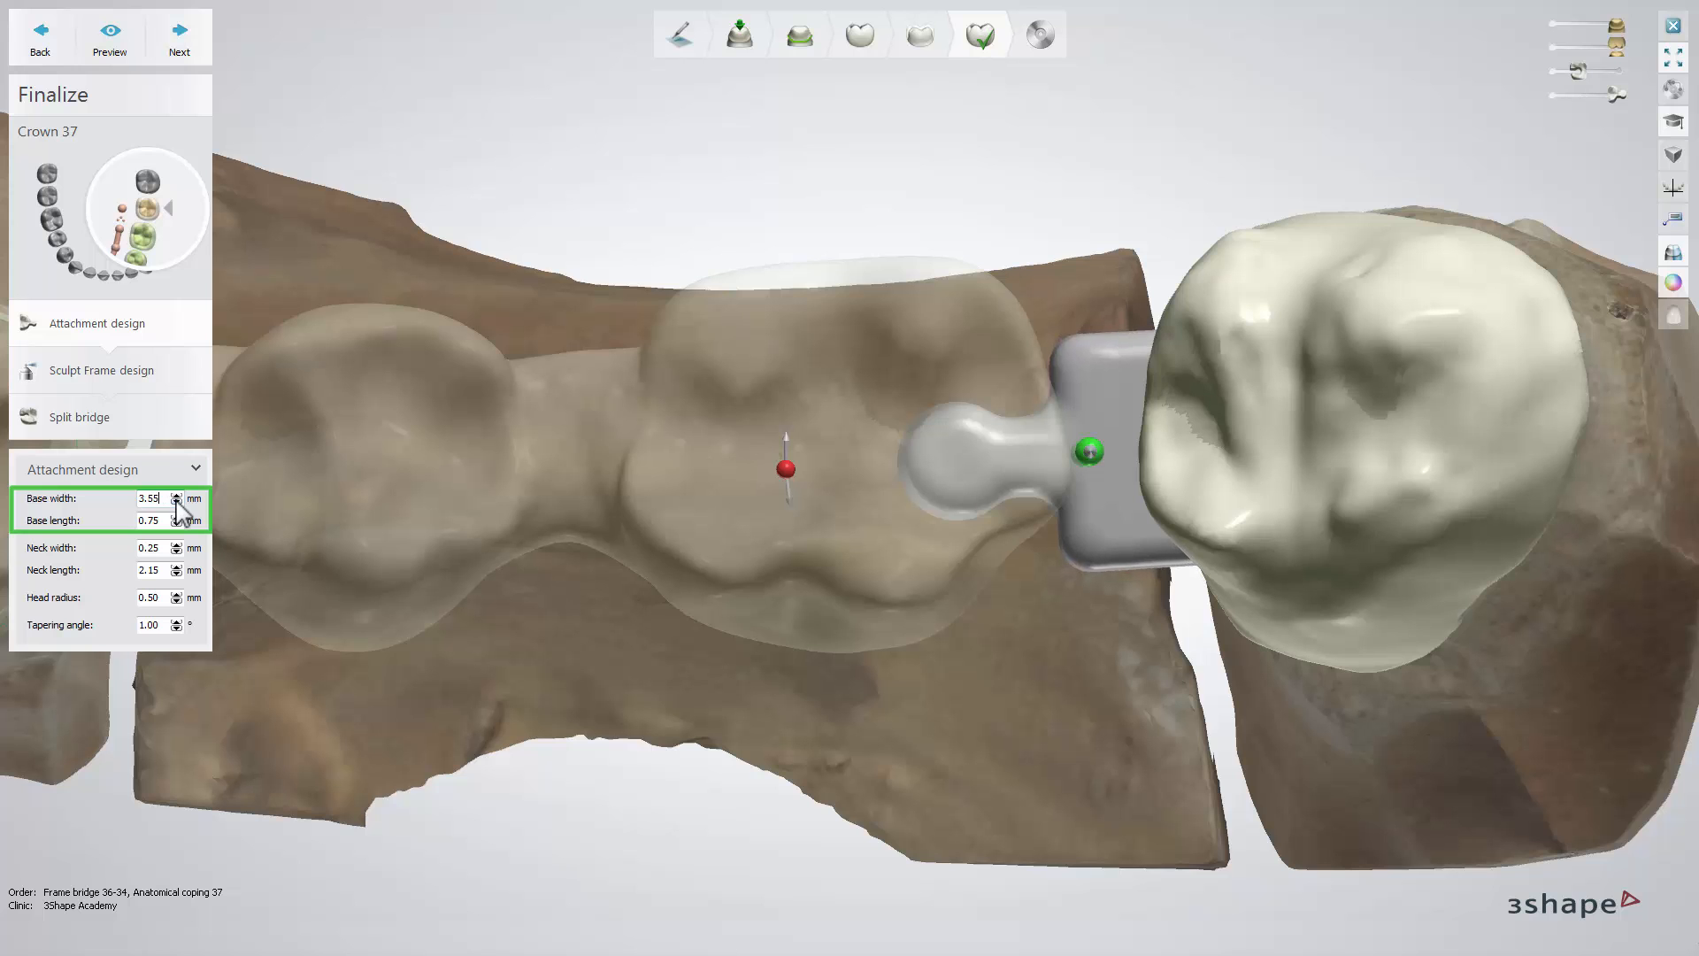
{"action": "left_click", "coordinate": [176, 502]}
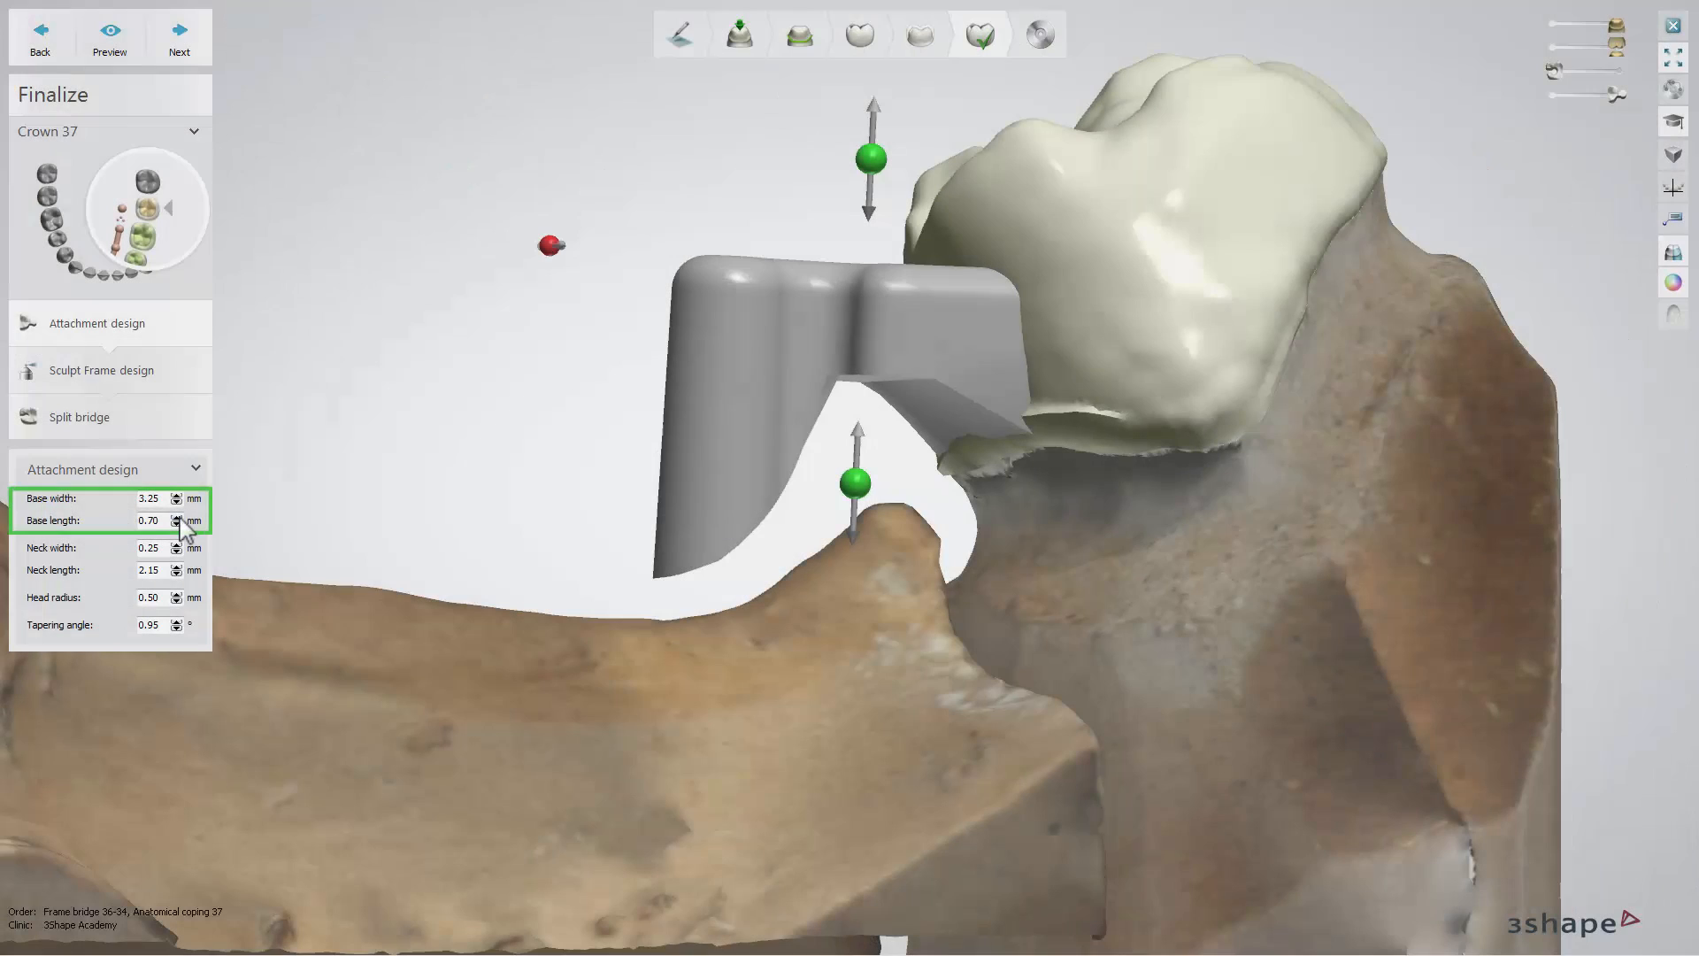
- Try a longer attachment base of 0.95 mm and return the base length to 0.75 mm
{"action": "left_click", "coordinate": [178, 523]}
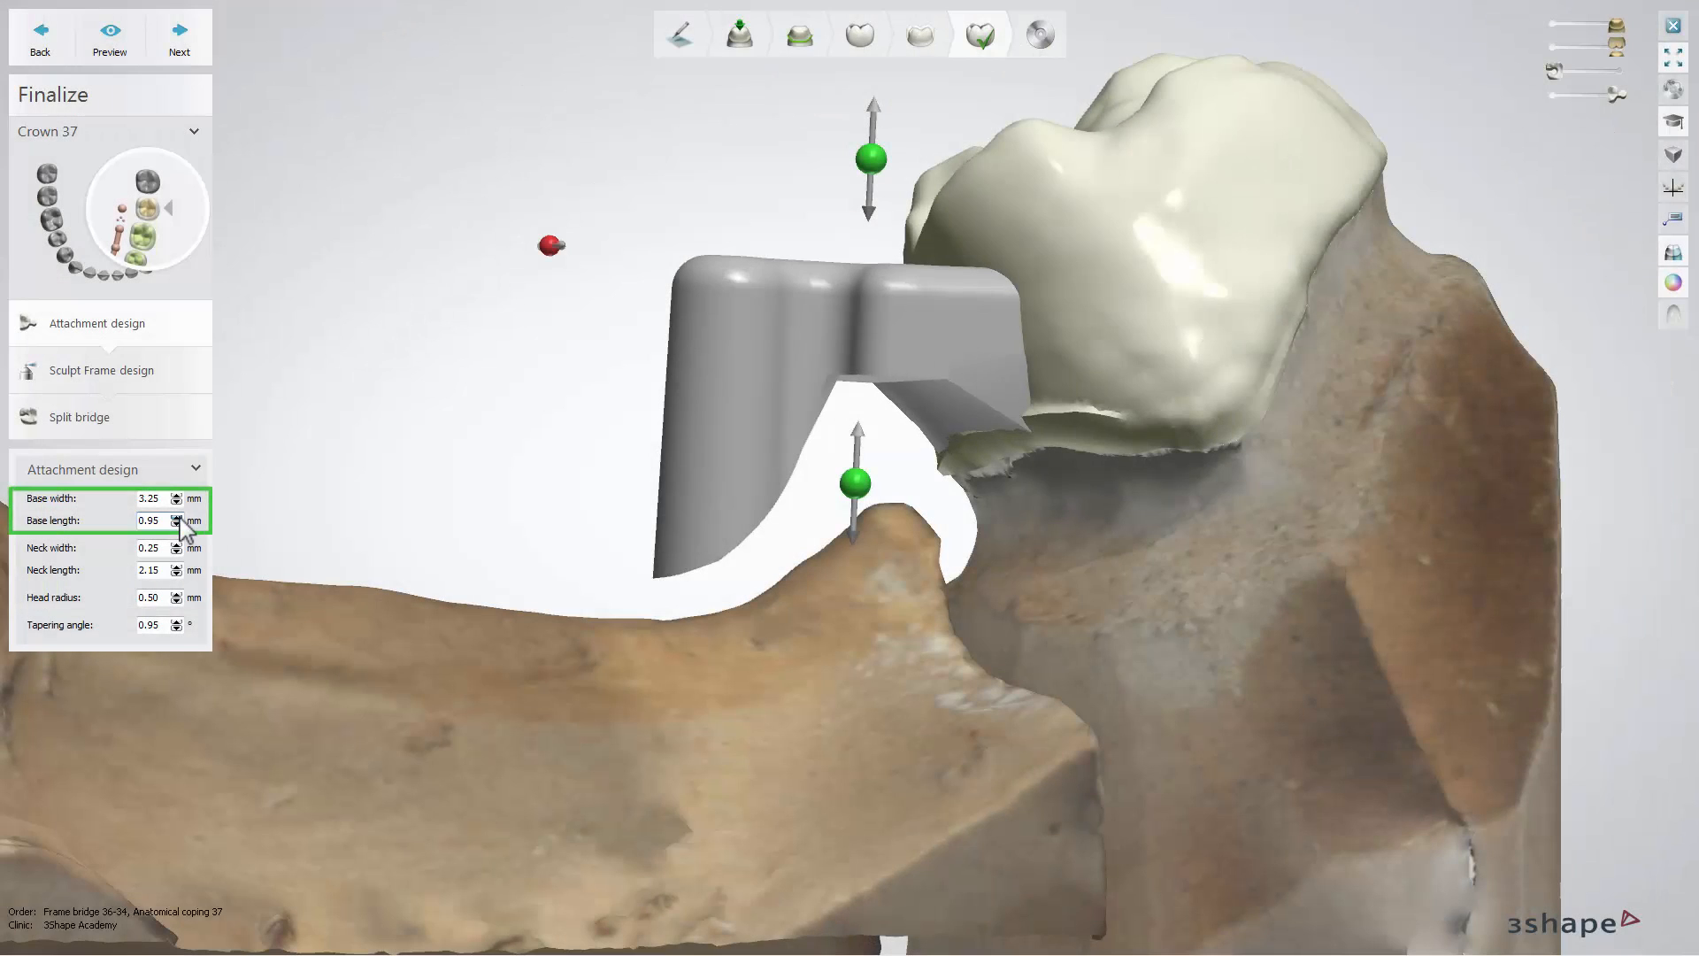
{"action": "left_click", "coordinate": [178, 523]}
{"action": "left_click", "coordinate": [180, 518]}
{"action": "left_click", "coordinate": [176, 524]}
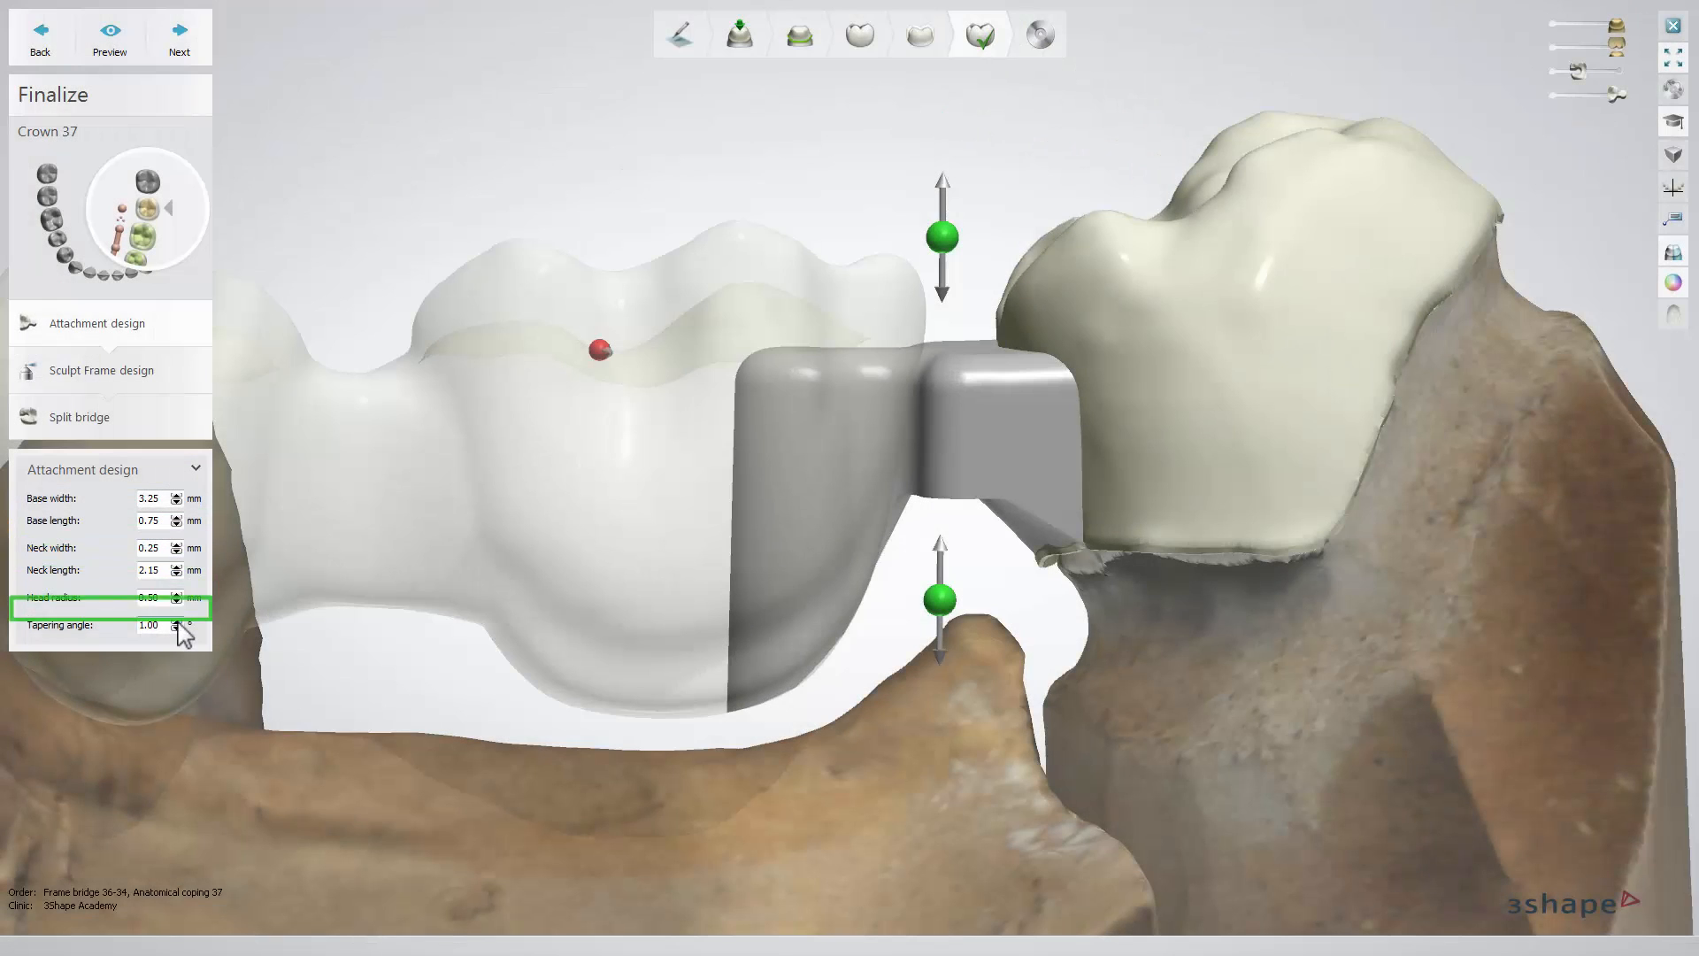
- Try larger tapering angles for the attachment, including 1.35°
{"action": "left_click", "coordinate": [177, 620]}
{"action": "type", "text": "2.55"}
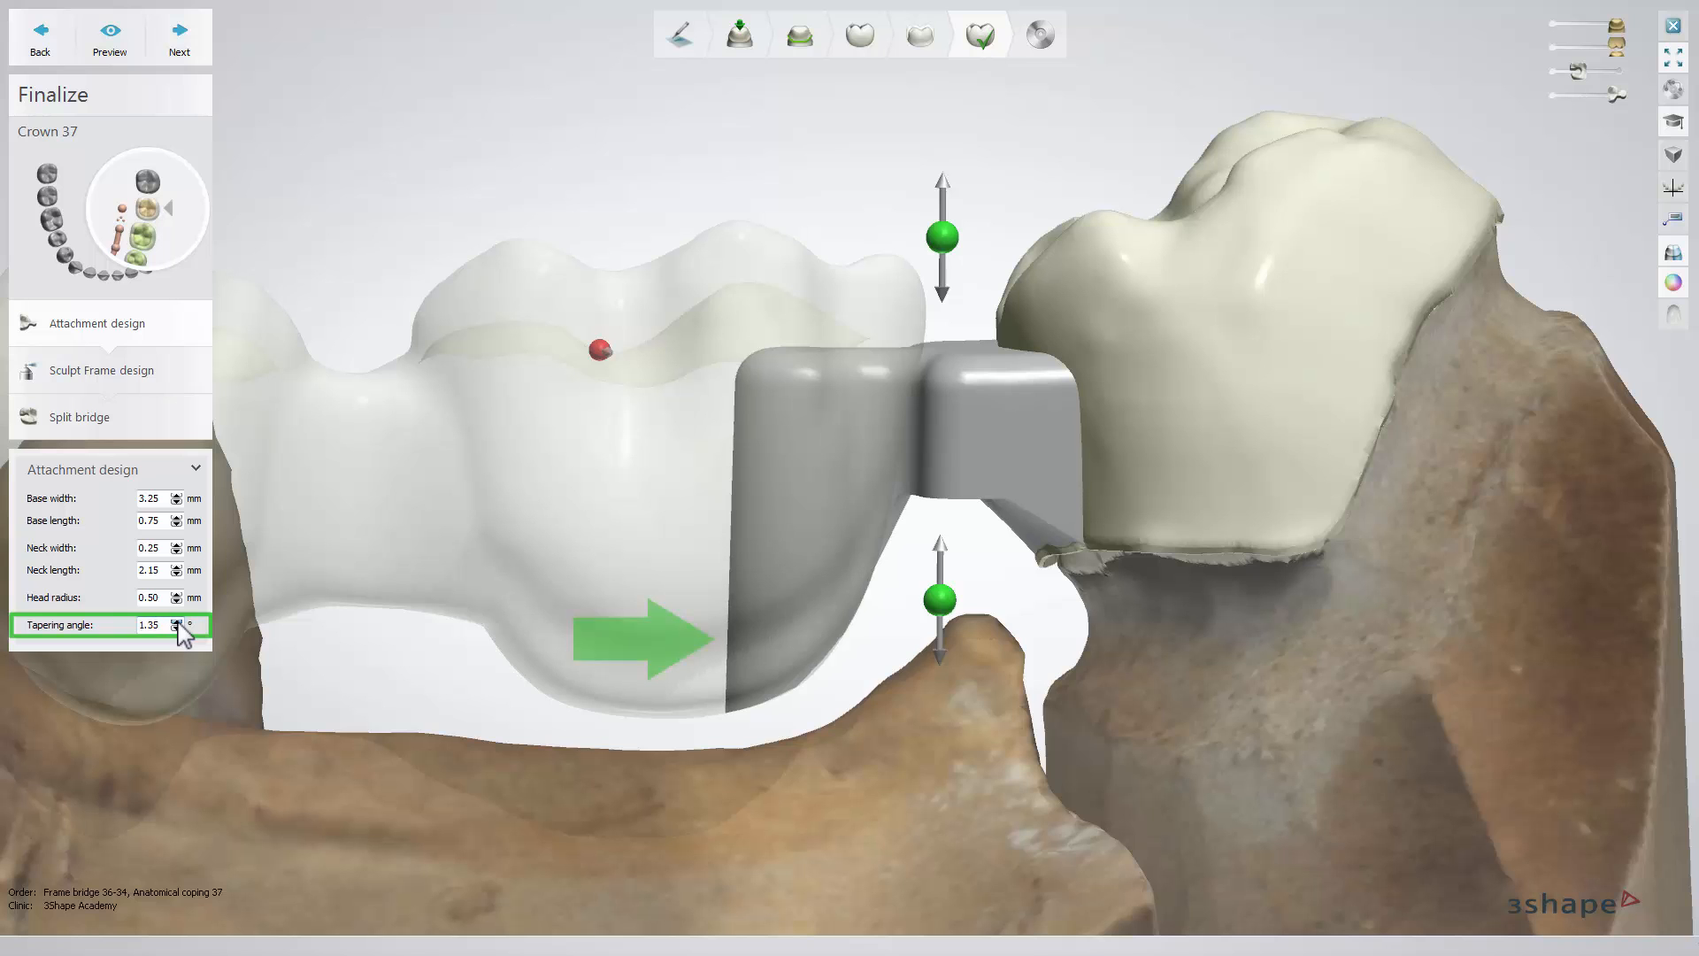
{"action": "left_click", "coordinate": [176, 620]}
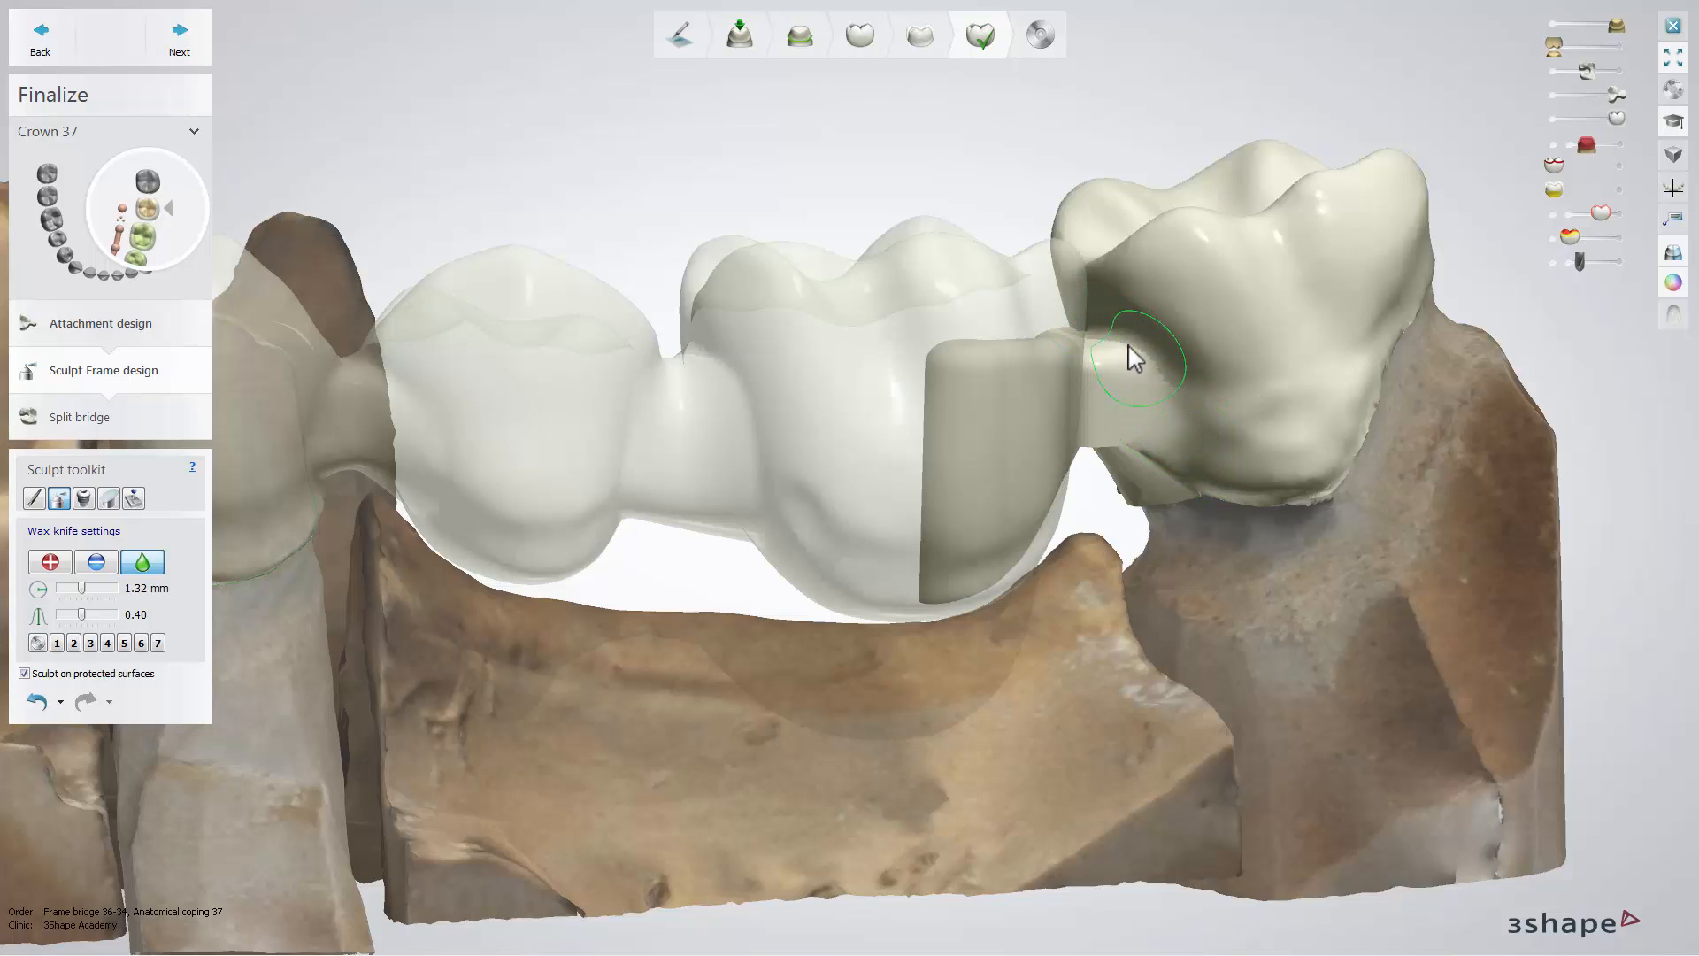
- Smooth the junction between crown 37 and the attachment with the wax knife, and morph pontic 36's surface beside the attachment
{"action": "mouse_move", "coordinate": [1128, 346]}
{"action": "left_mouse_down"}
{"action": "mouse_move", "coordinate": [1104, 331]}
{"action": "mouse_move", "coordinate": [1186, 434]}
{"action": "left_mouse_up"}
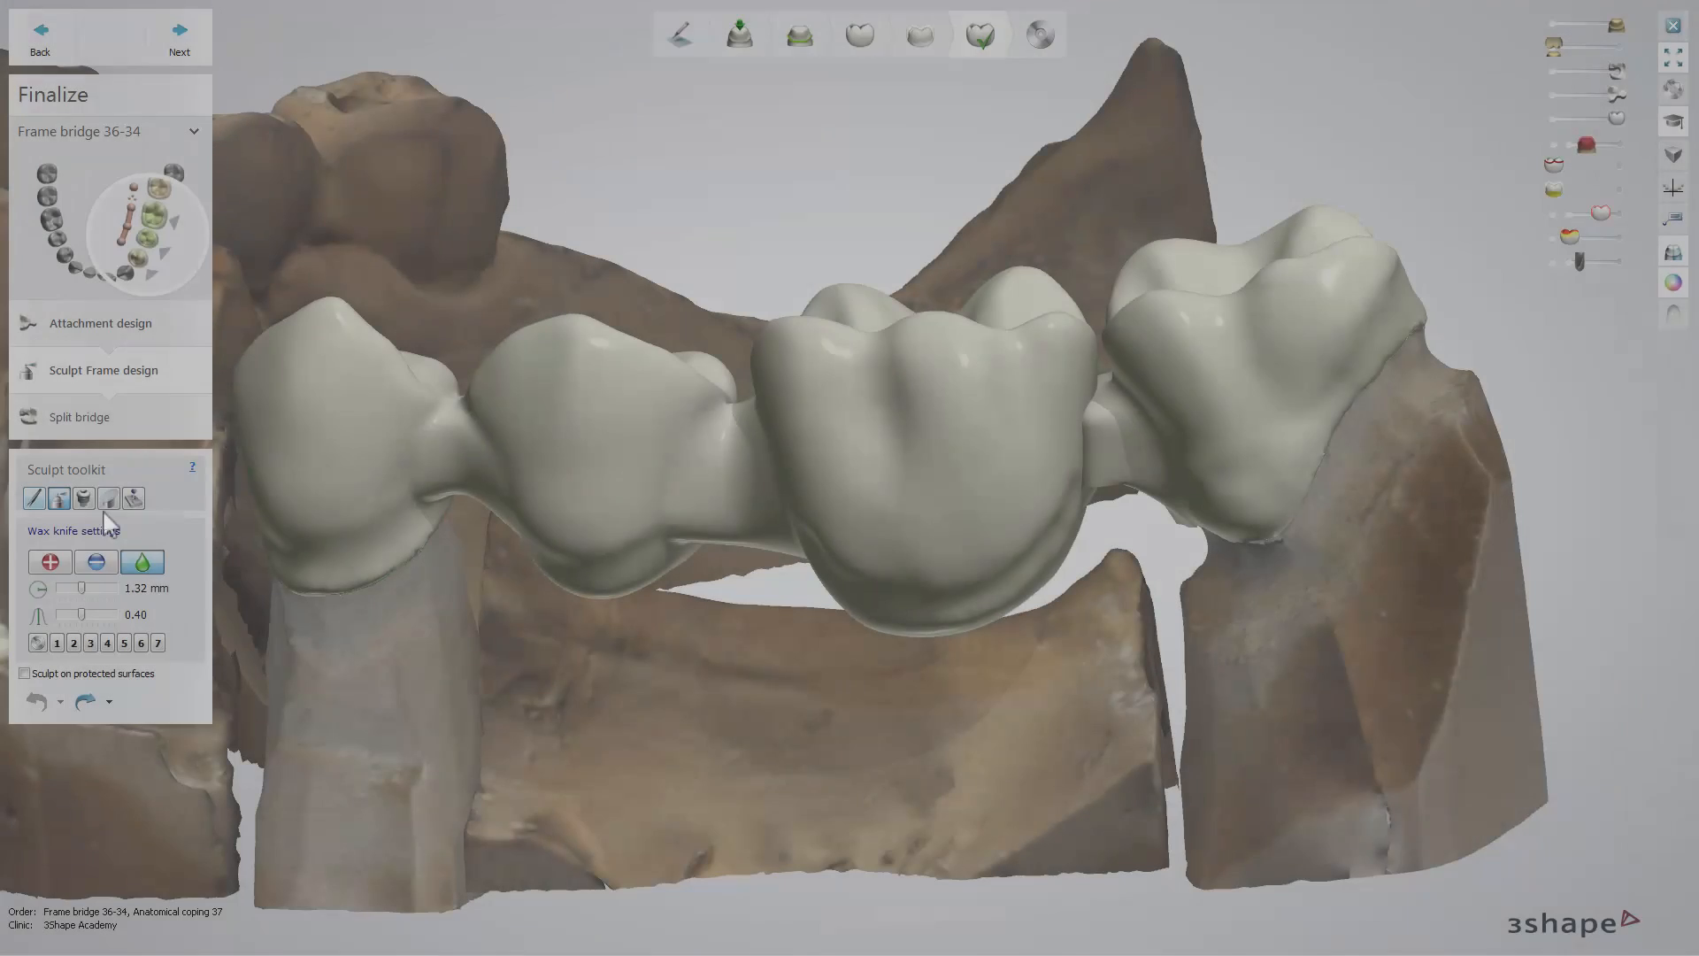
{"action": "left_click", "coordinate": [32, 498]}
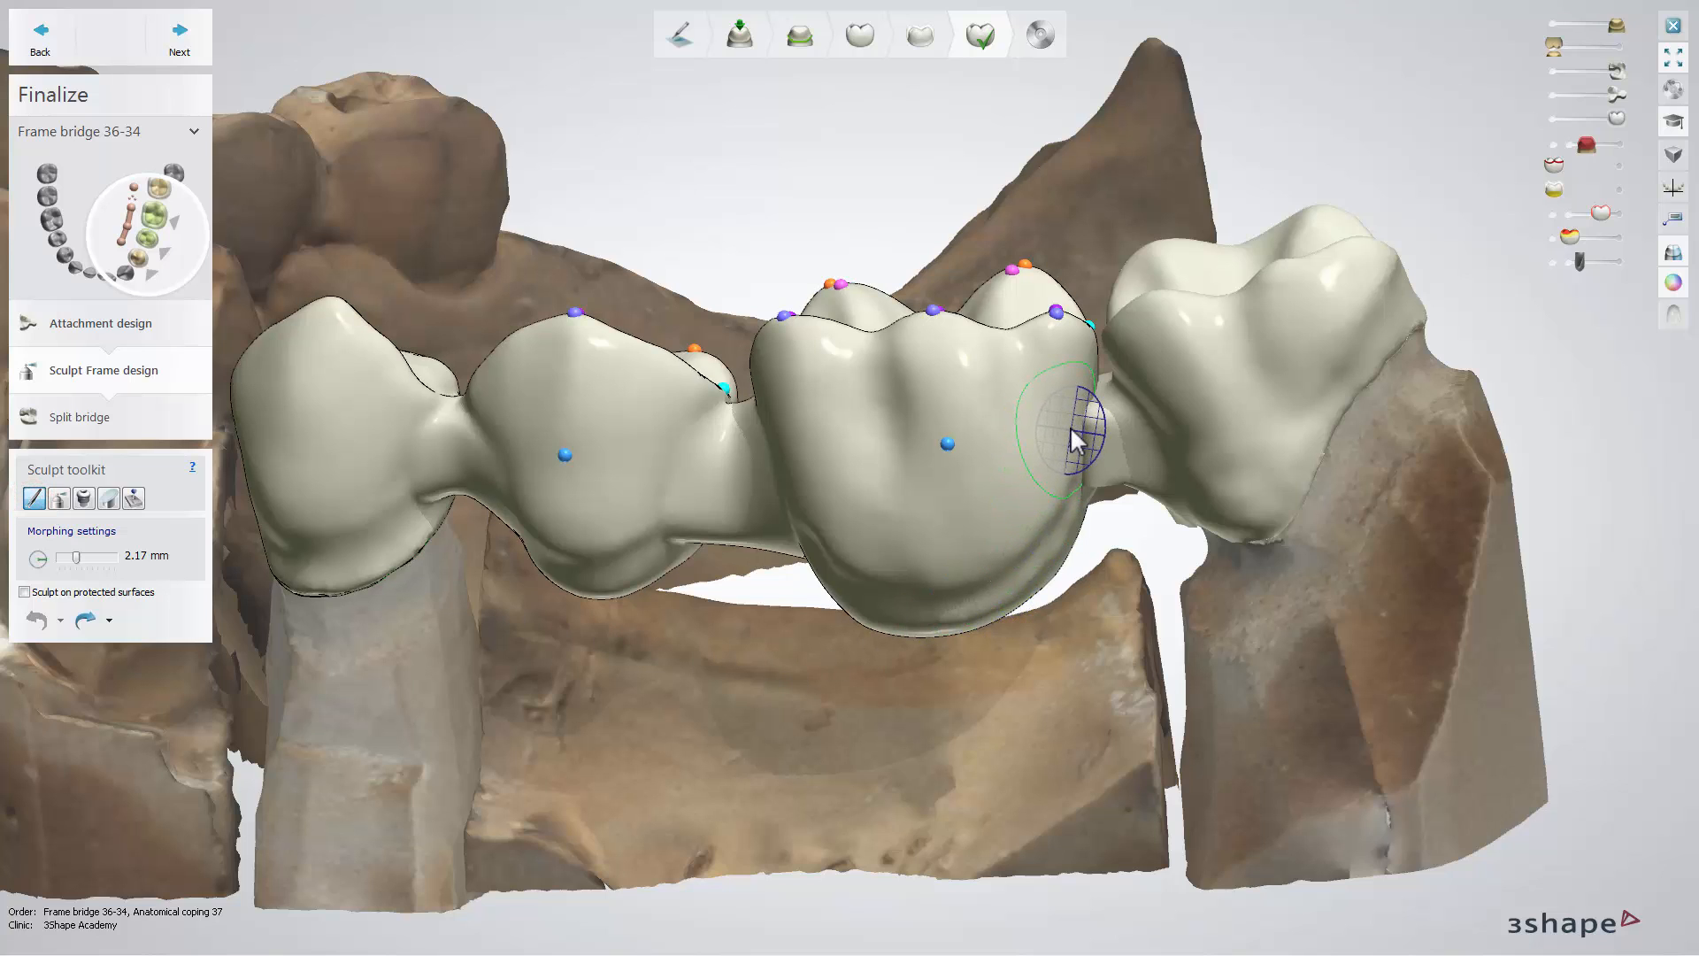
{"action": "mouse_move", "coordinate": [1071, 428]}
{"action": "left_mouse_down"}
{"action": "mouse_move", "coordinate": [1081, 408]}
{"action": "mouse_move", "coordinate": [1082, 479]}
{"action": "left_mouse_up"}
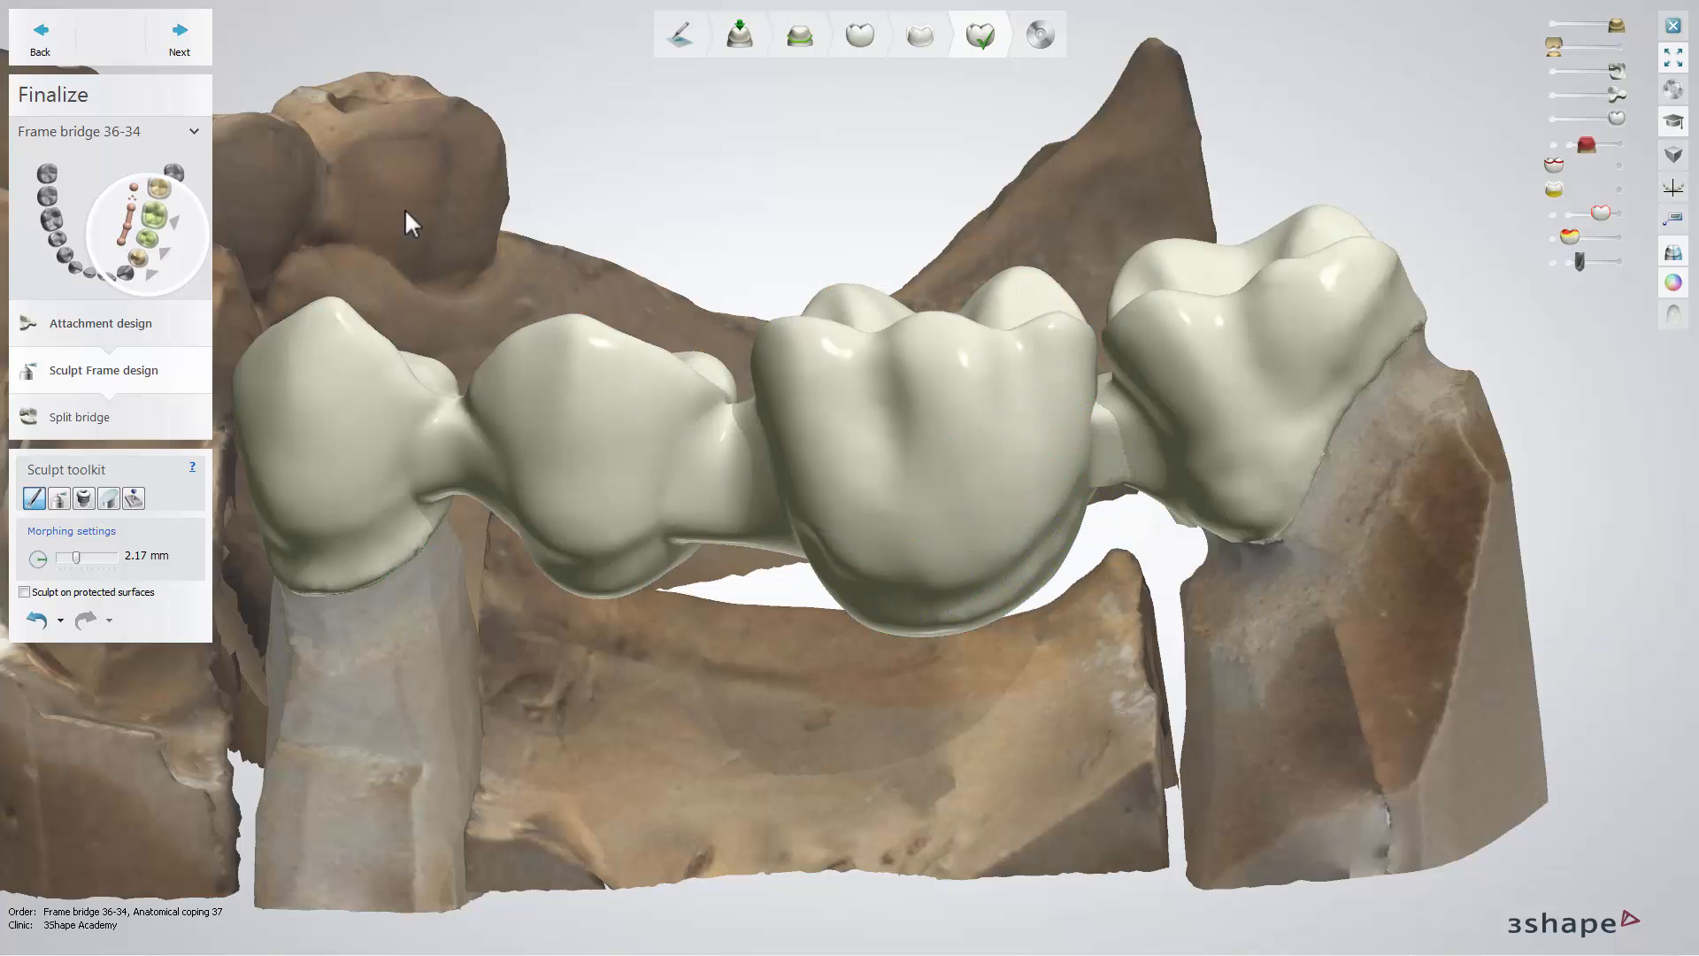
- Inspect a 2D cross section through pontic 36 and the attachment, and preview the split bridge with a 0.100 mm cement space
{"action": "left_click", "coordinate": [179, 45]}
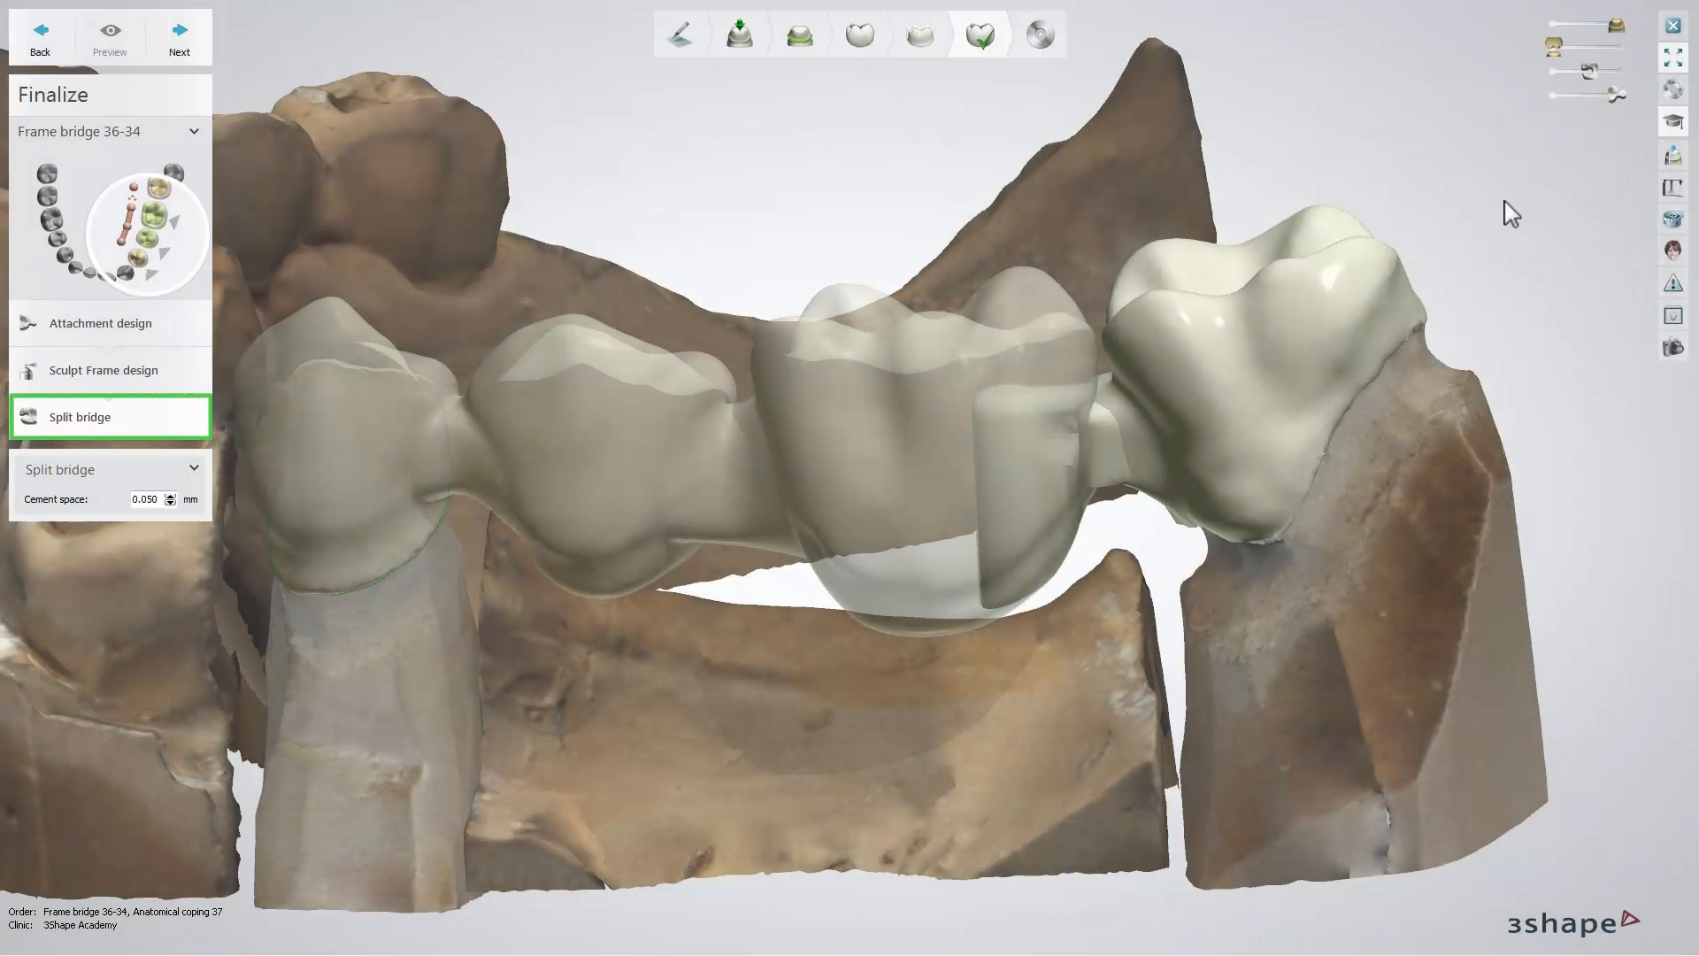
{"action": "left_click", "coordinate": [1670, 158]}
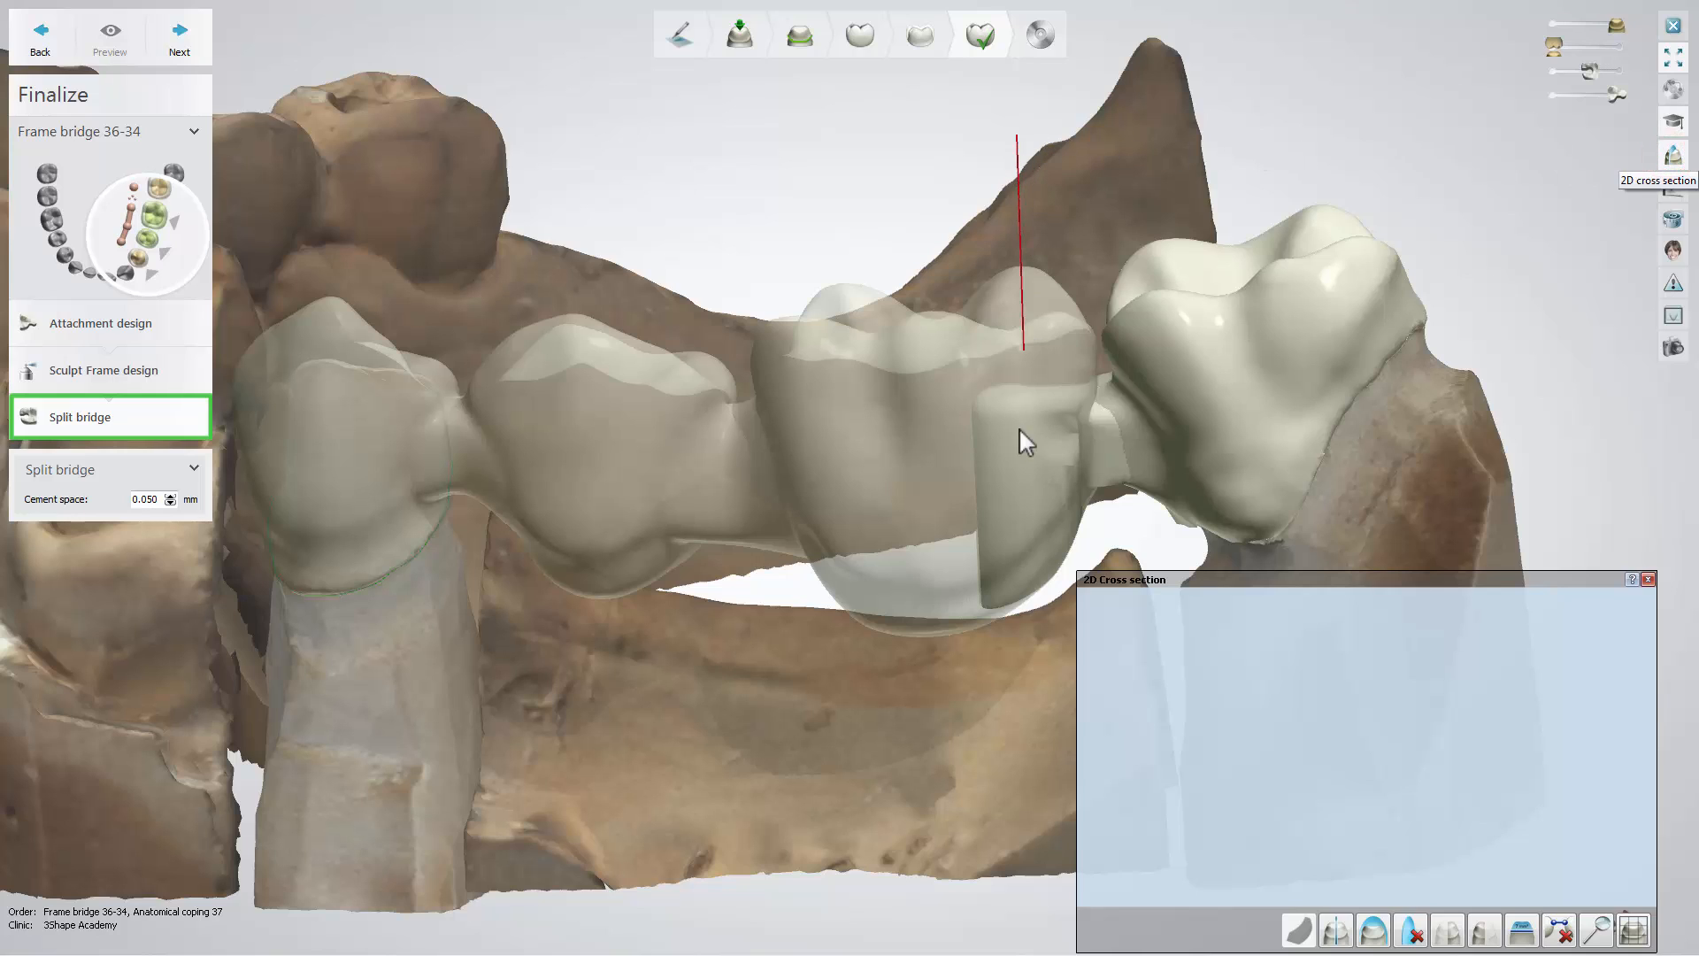
{"action": "left_click_drag", "start_coordinate": [1019, 429], "coordinate": [1007, 825]}
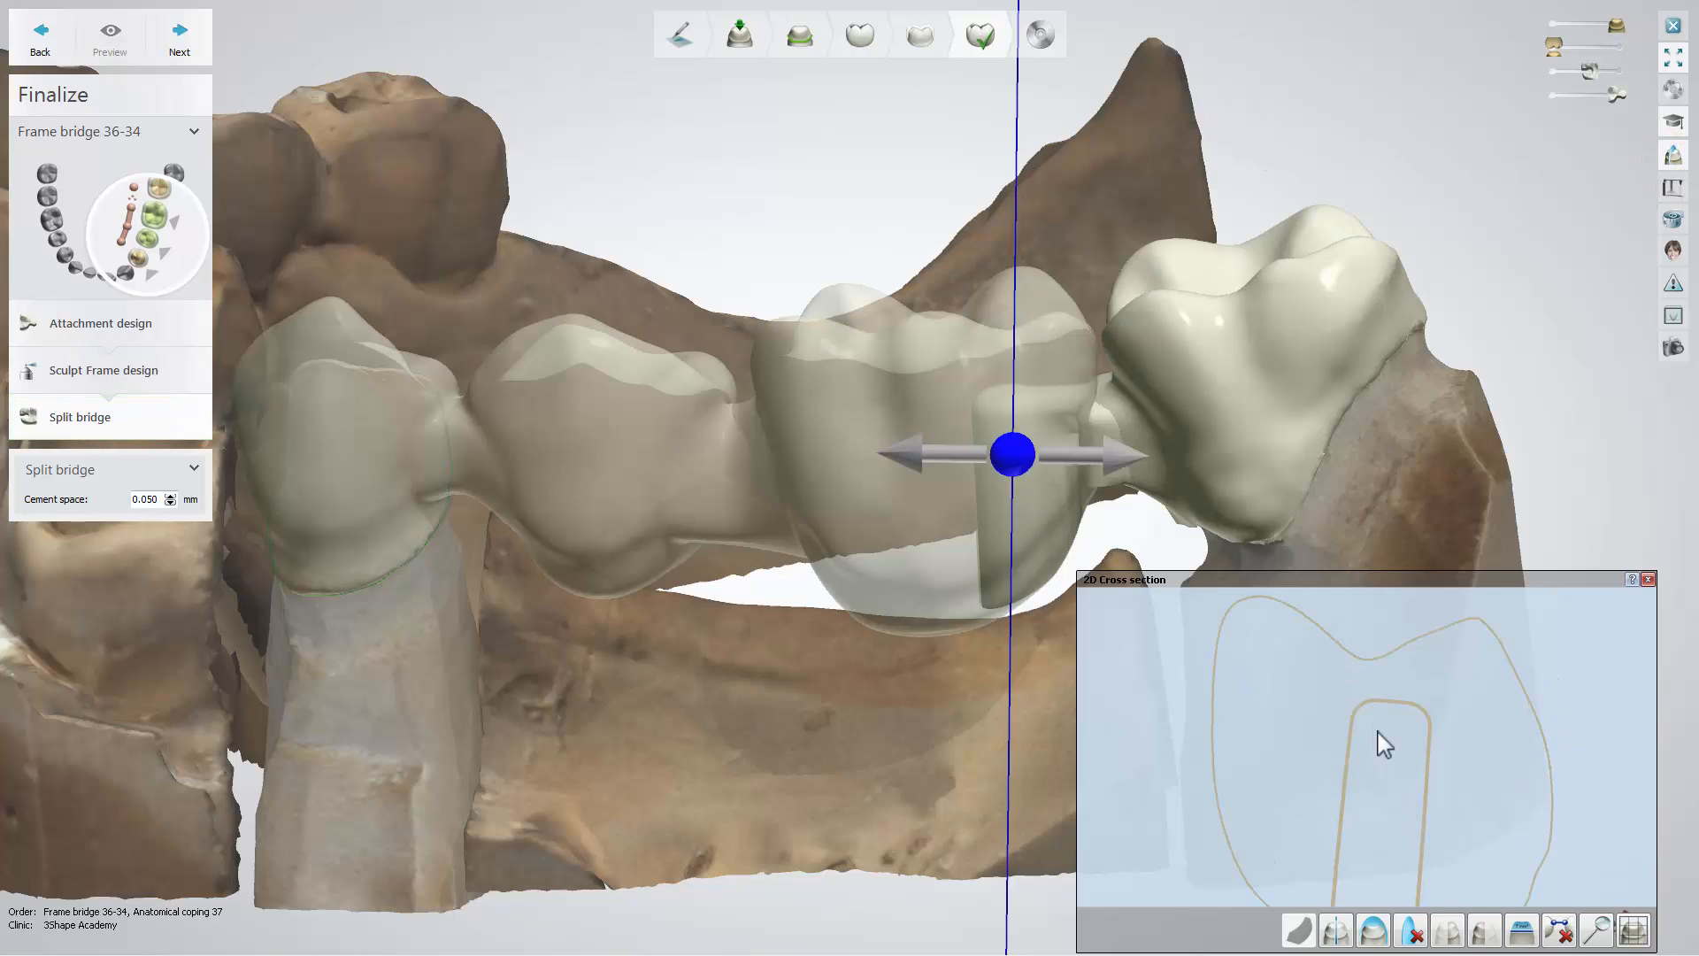
{"action": "scroll", "coordinate": [1385, 745], "scroll_direction": "up", "scroll_amount": 3}
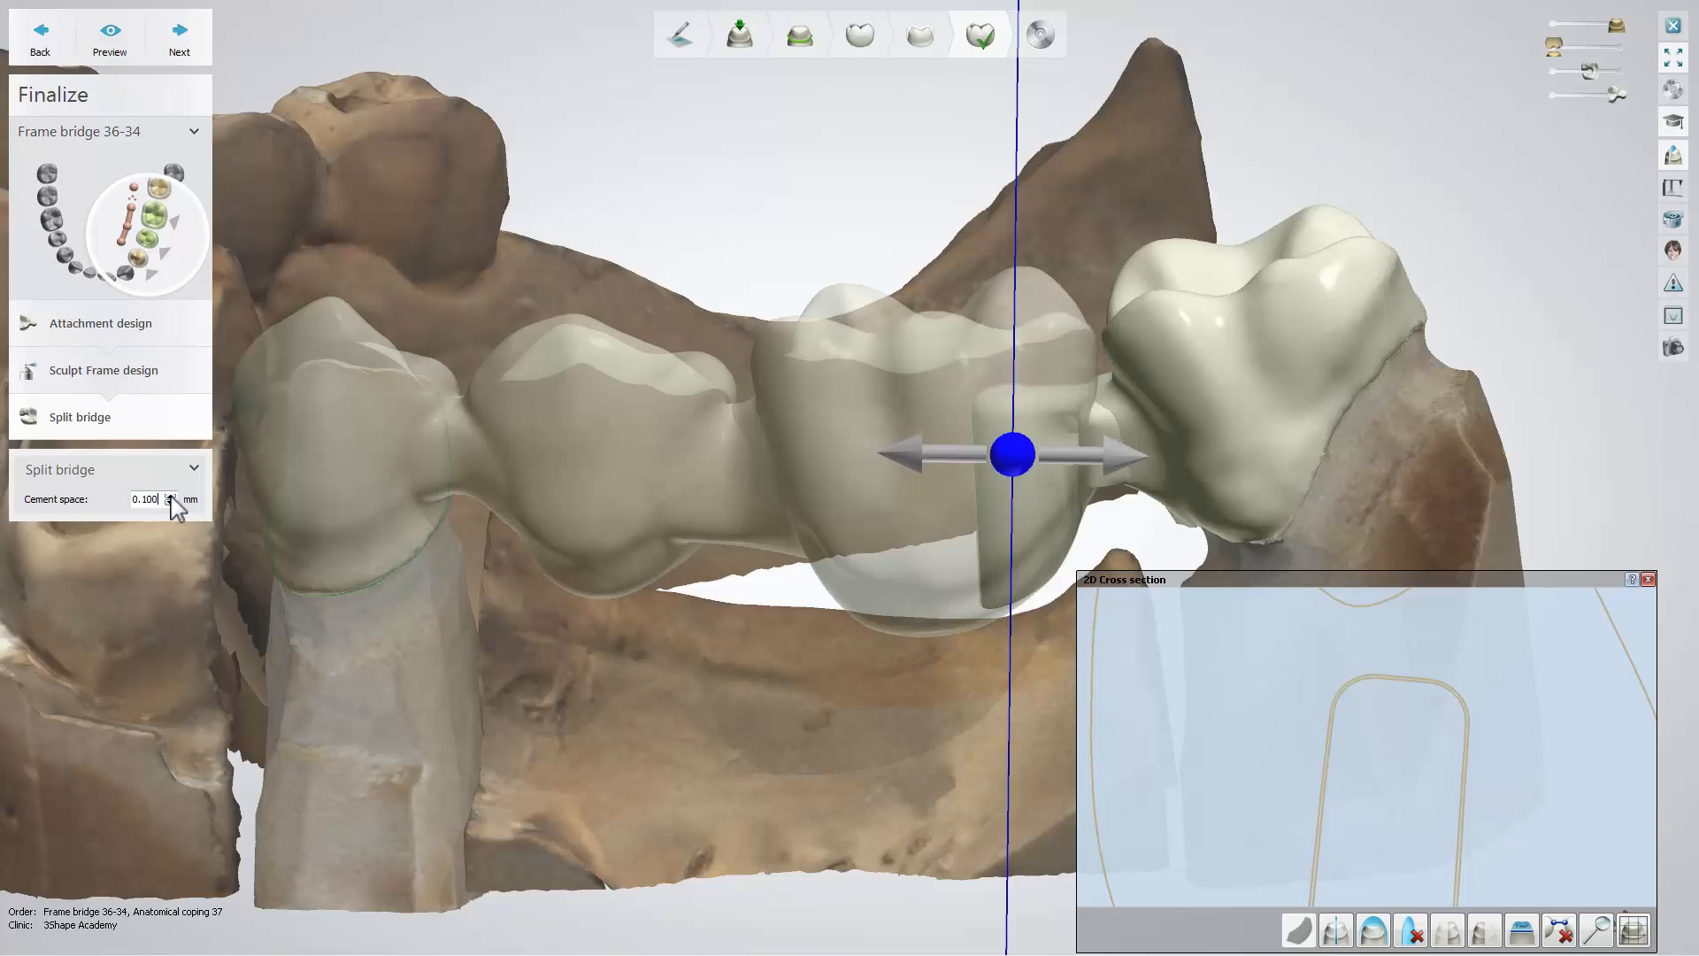
{"action": "left_click", "coordinate": [110, 43]}
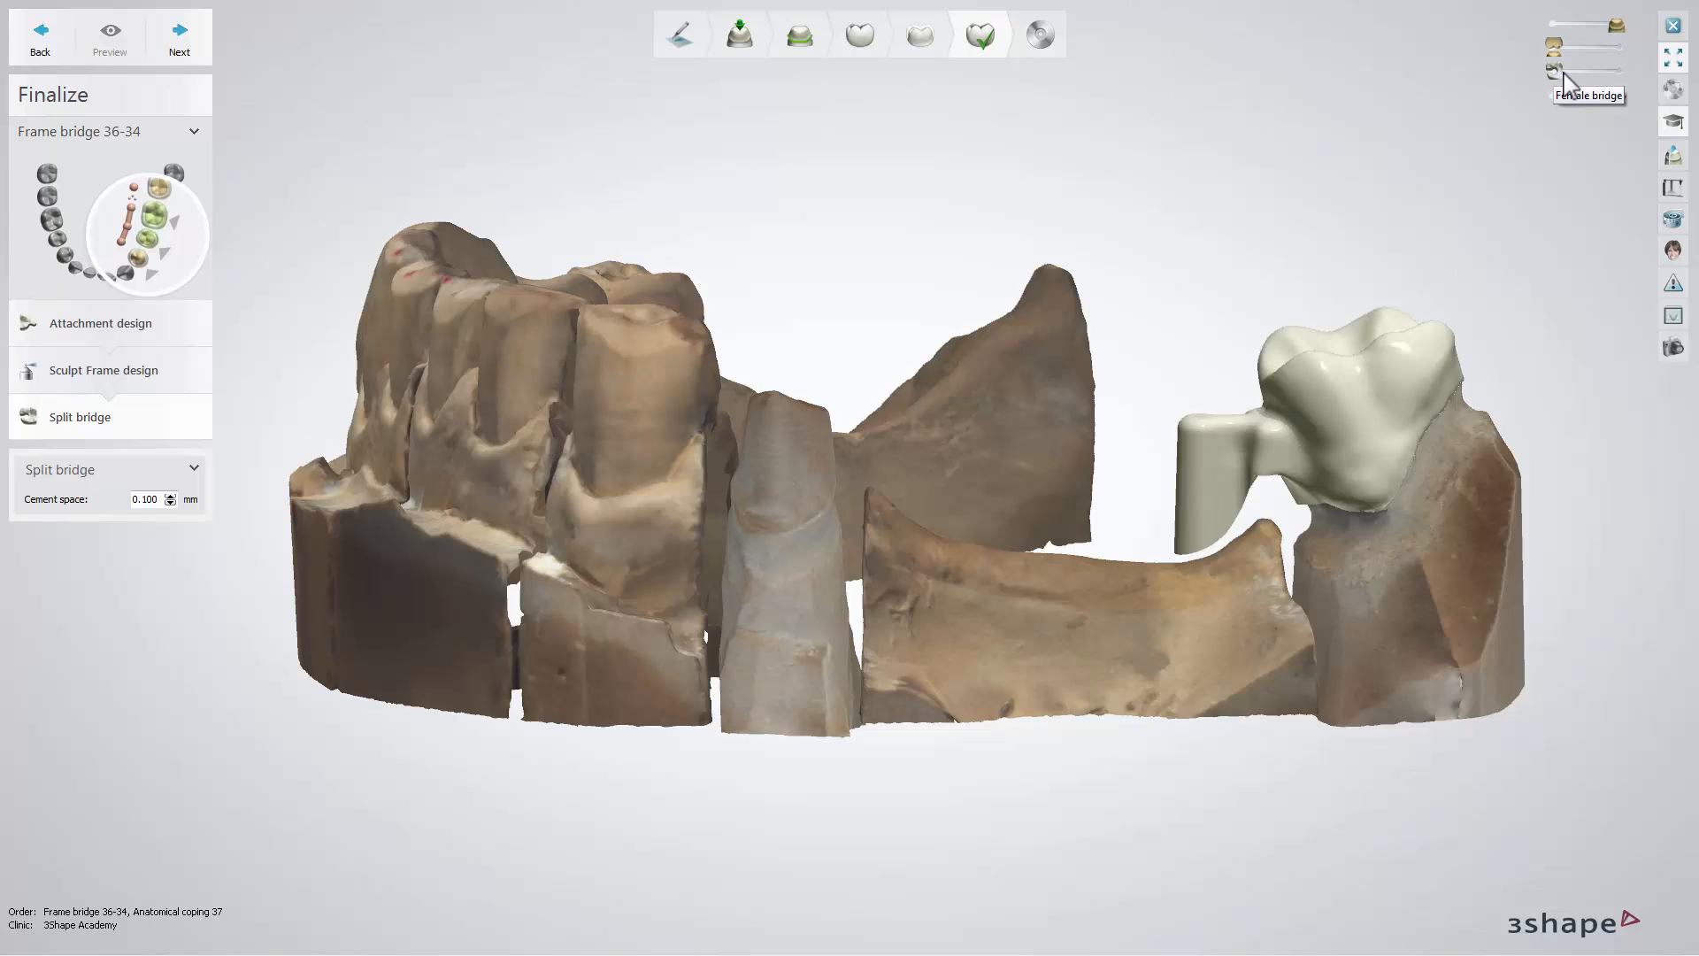
- Make the female bridge fully opaque and complete and save the split bridge design
{"action": "left_click_drag", "start_coordinate": [1564, 75], "coordinate": [1618, 71]}
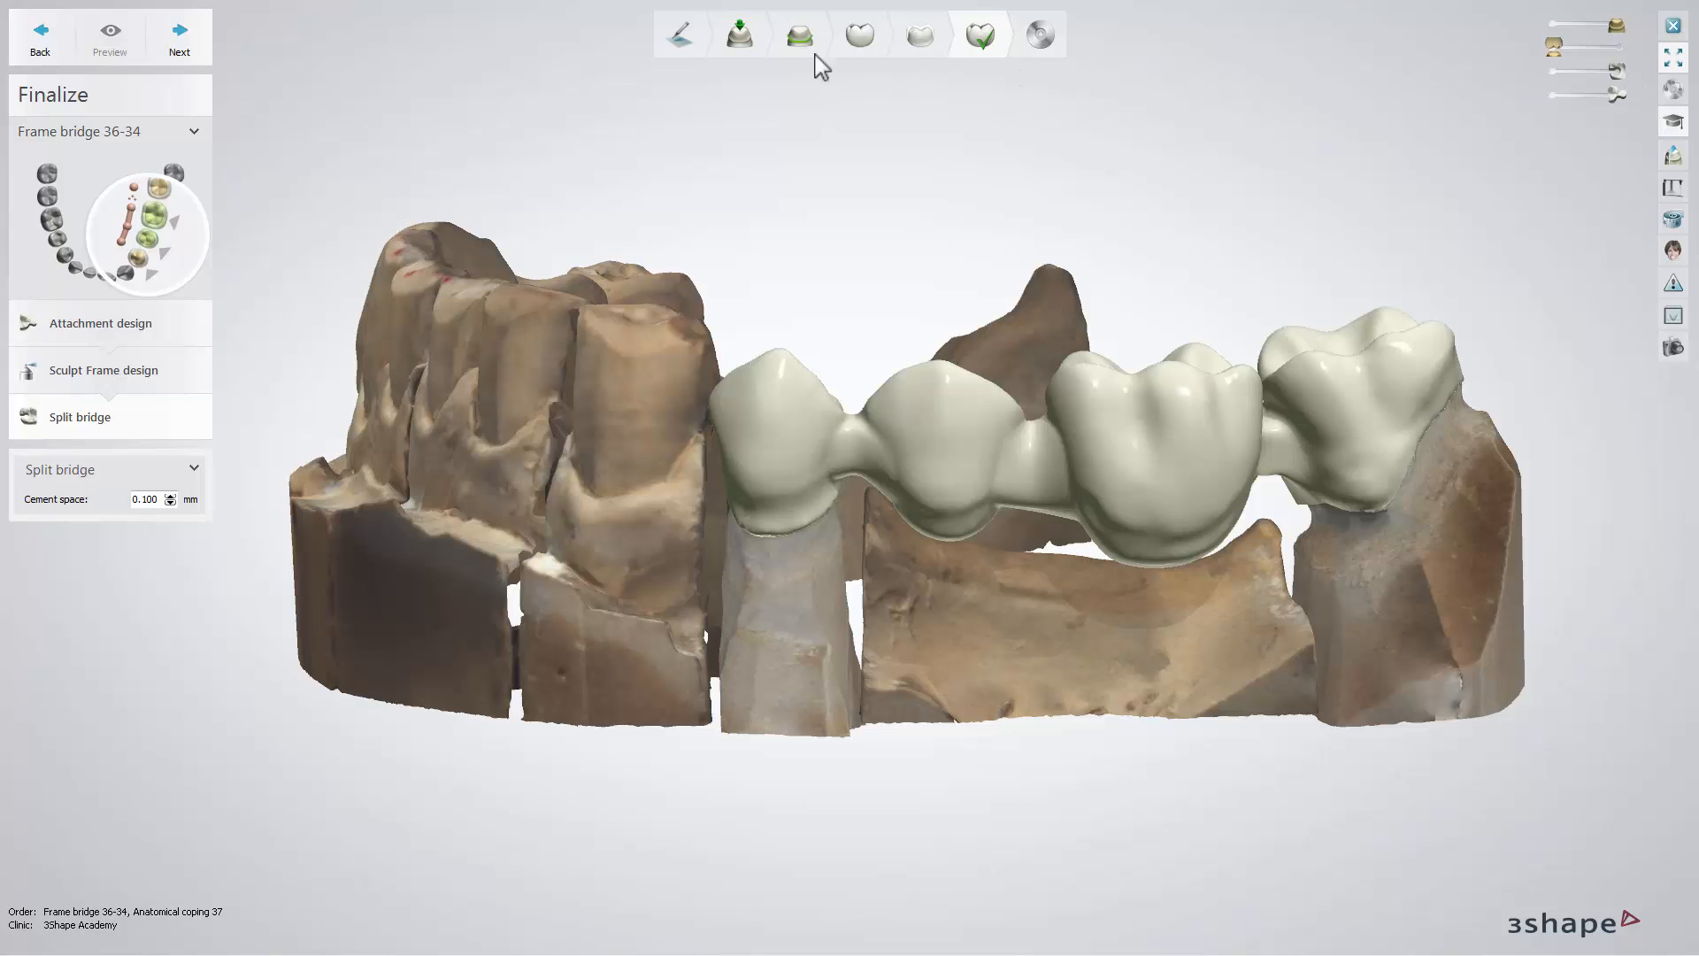
{"action": "left_click", "coordinate": [195, 41]}
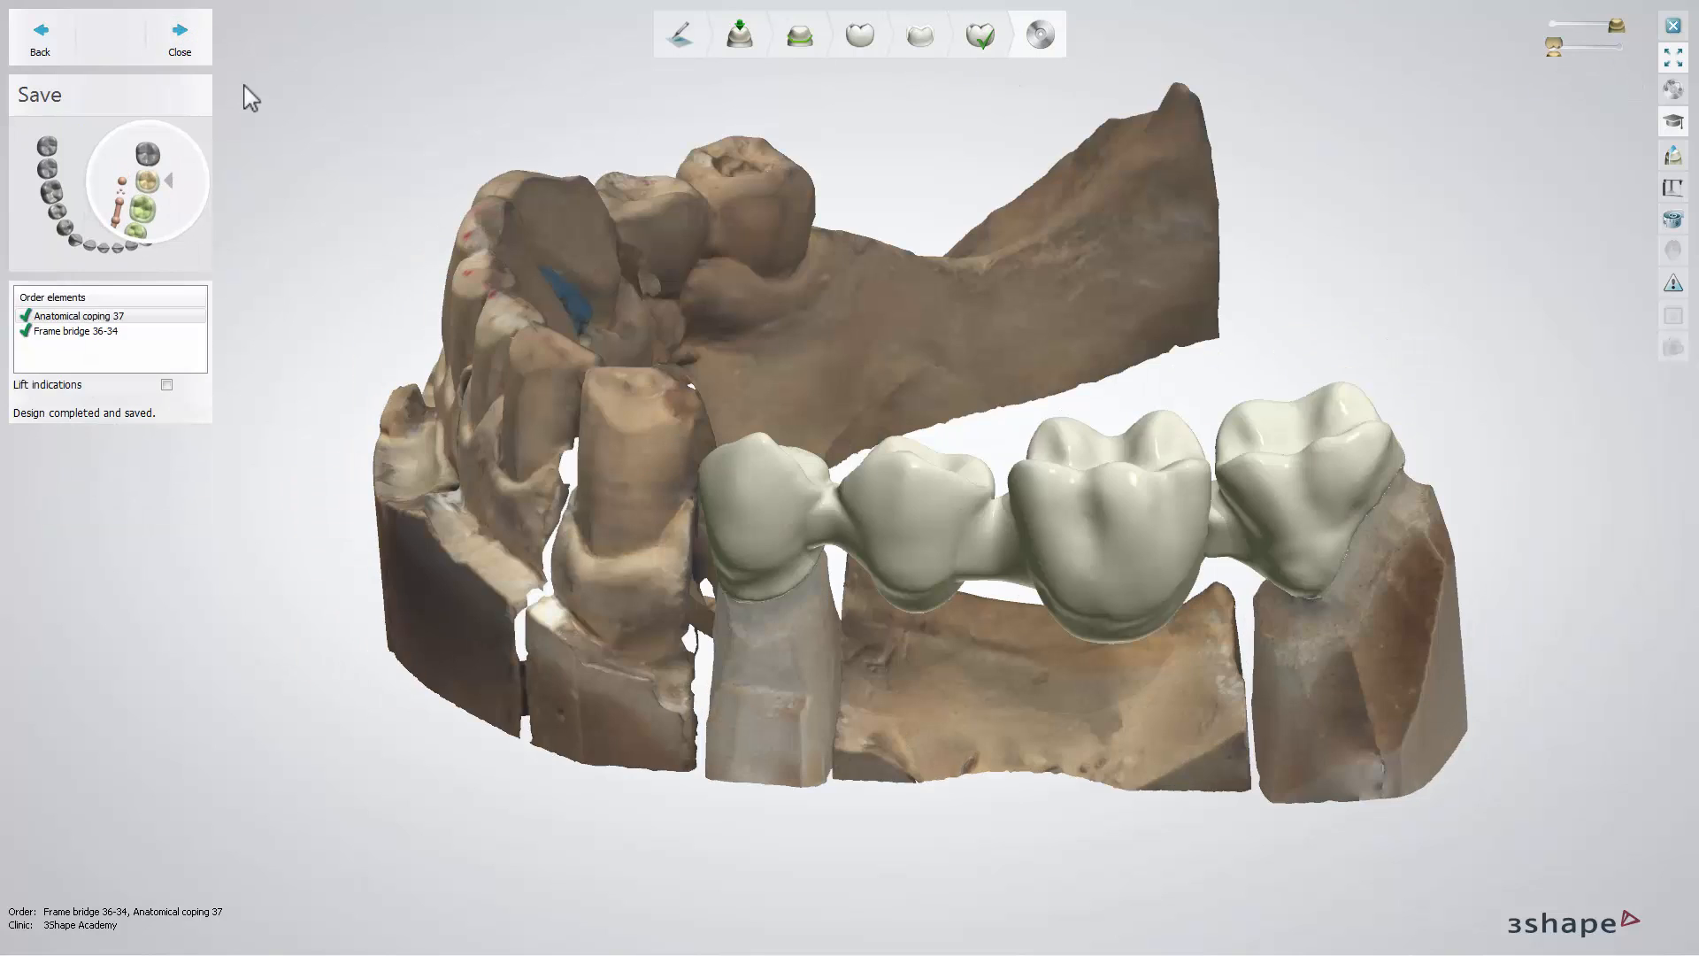